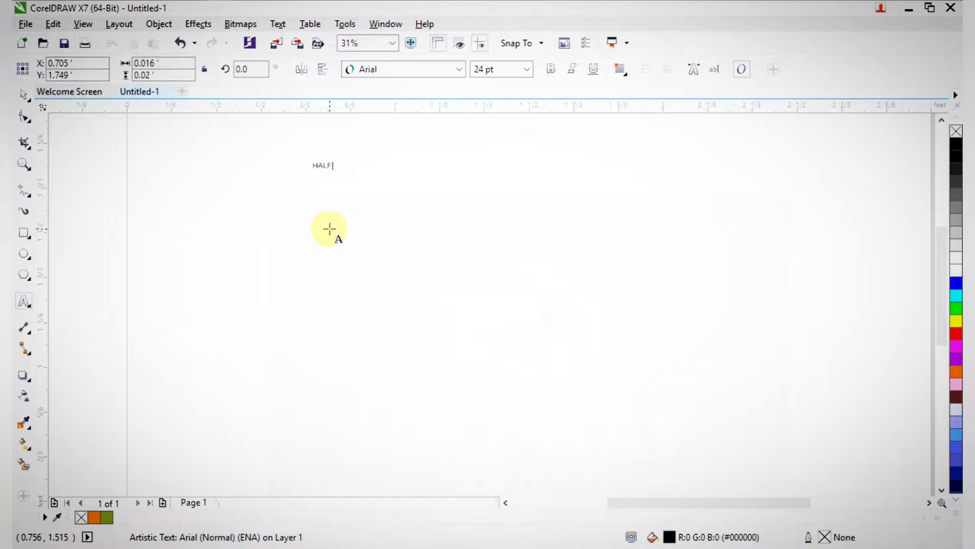
Complete the artistic text HALFWAY, enlarge it to about 217.6 pt and place it near the page's upper edge
type("Y")
left_click(22, 97)
left_click_drag(360, 174, 605, 218)
left_click_drag(527, 196, 573, 151)
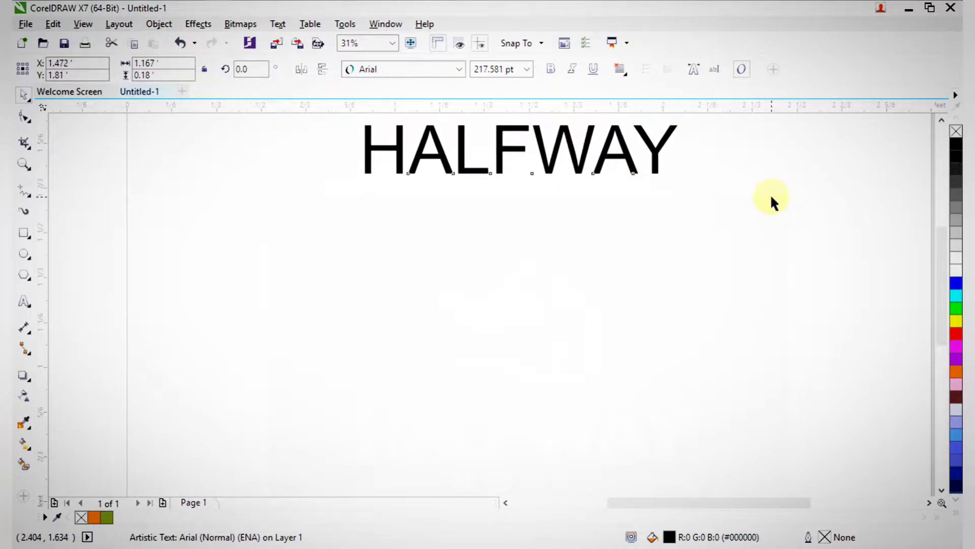
left_click(770, 193)
Start a house outline below the text with the Polyline tool, drawing a short slanted base and a vertical outer wall about 0.21 ft tall
scroll(483, 166, "down", 2)
scroll(629, 285, "up", 2)
scroll(597, 239, "down", 2)
scroll(659, 389, "up", 1)
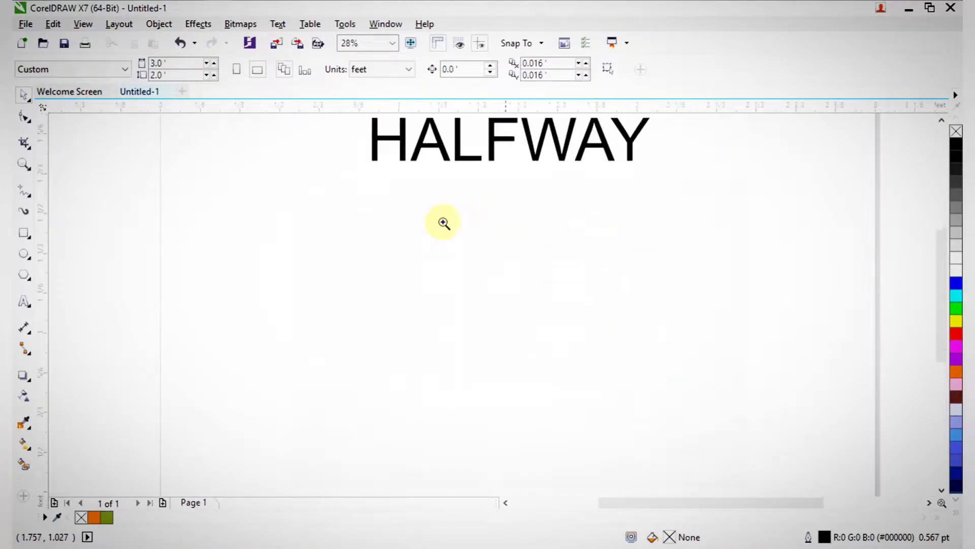
key("z")
left_click_drag(312, 169, 505, 307)
left_click_drag(248, 157, 676, 494)
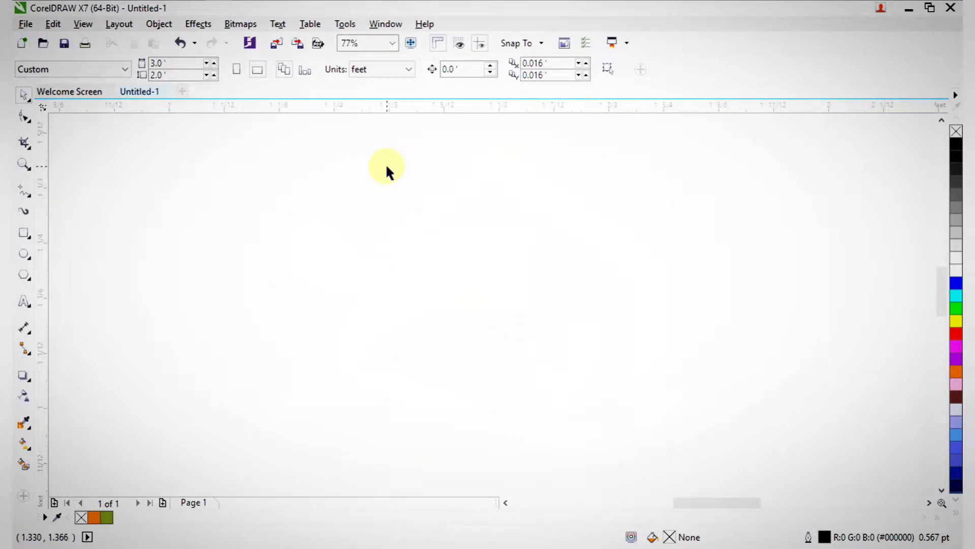
left_click(31, 203)
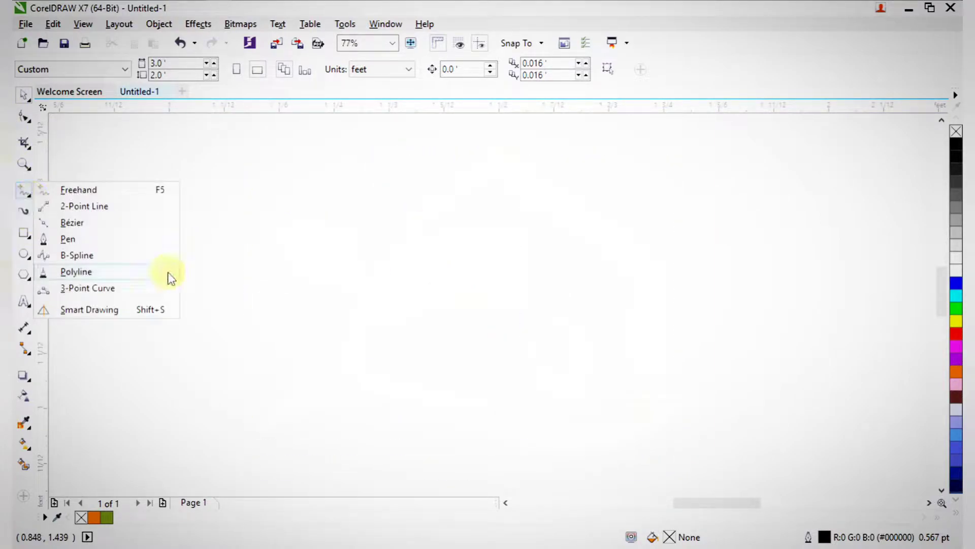
left_click(104, 278)
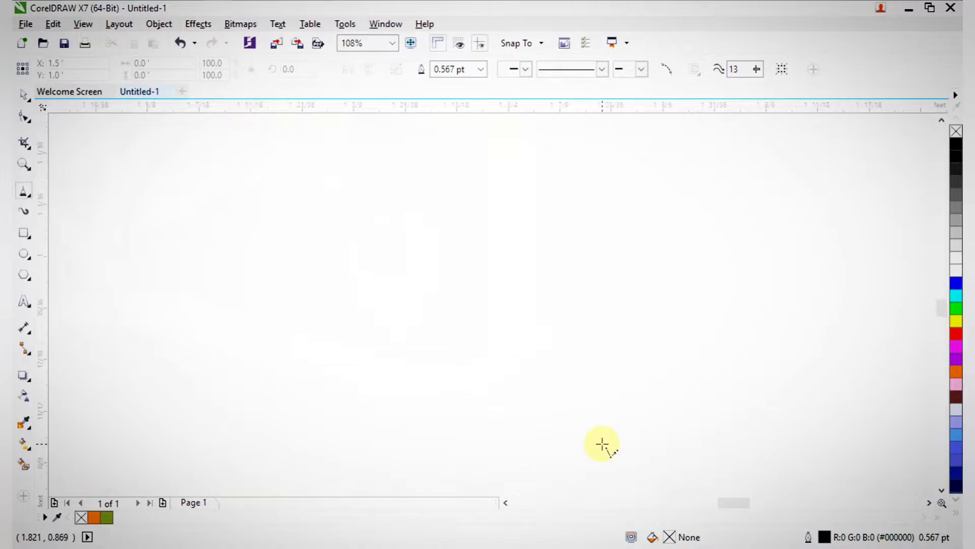
scroll(431, 283, "up", 2)
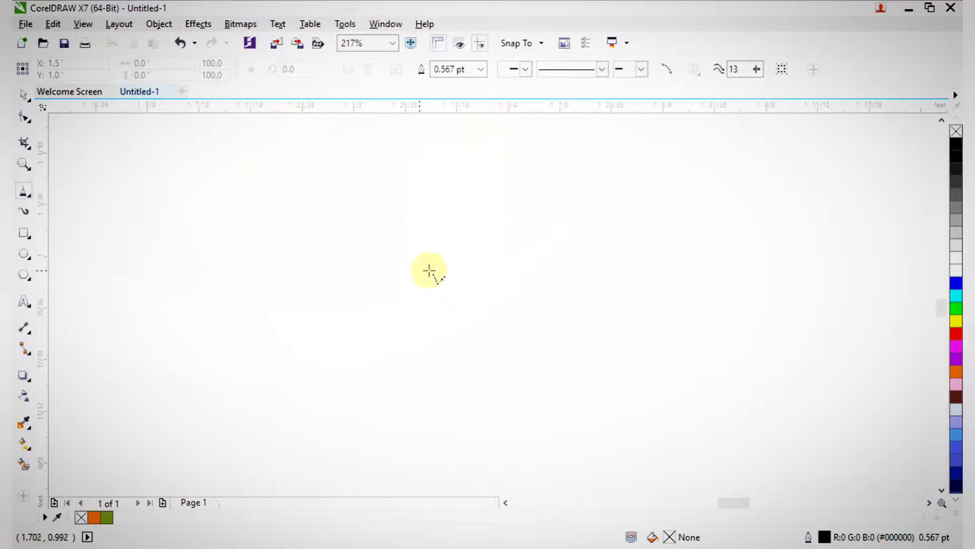
left_click_drag(419, 270, 497, 247)
scroll(507, 244, "down", 3)
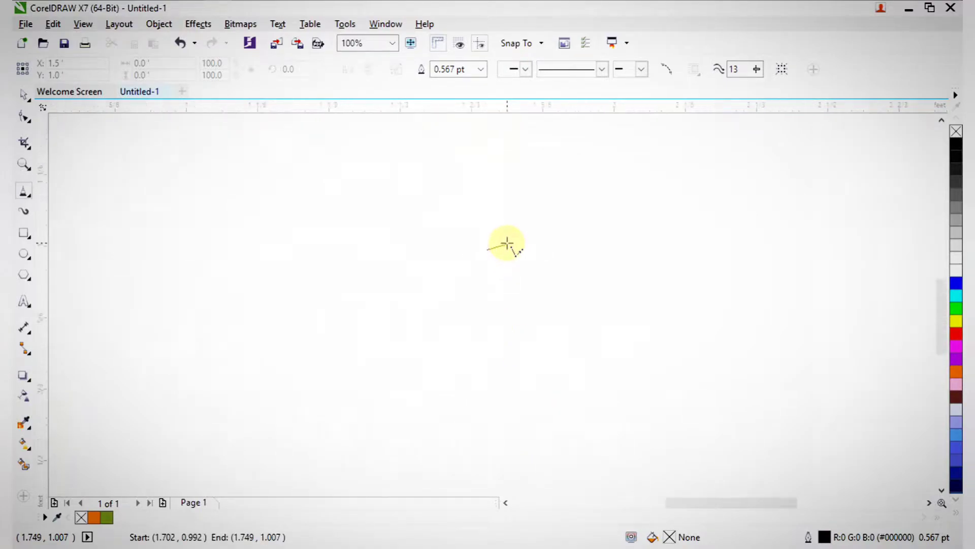
scroll(487, 199, "up", 2)
scroll(577, 325, "up", 1)
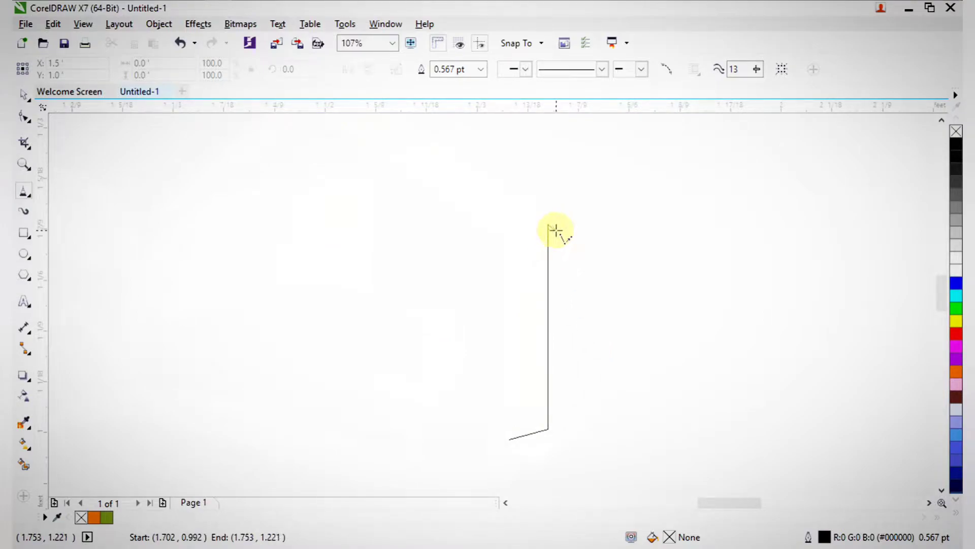
left_click(553, 224)
Continue the polyline along the outer roof slope to the peak, down to a pointed left eave and back to the inner peak
scroll(553, 224, "down", 3)
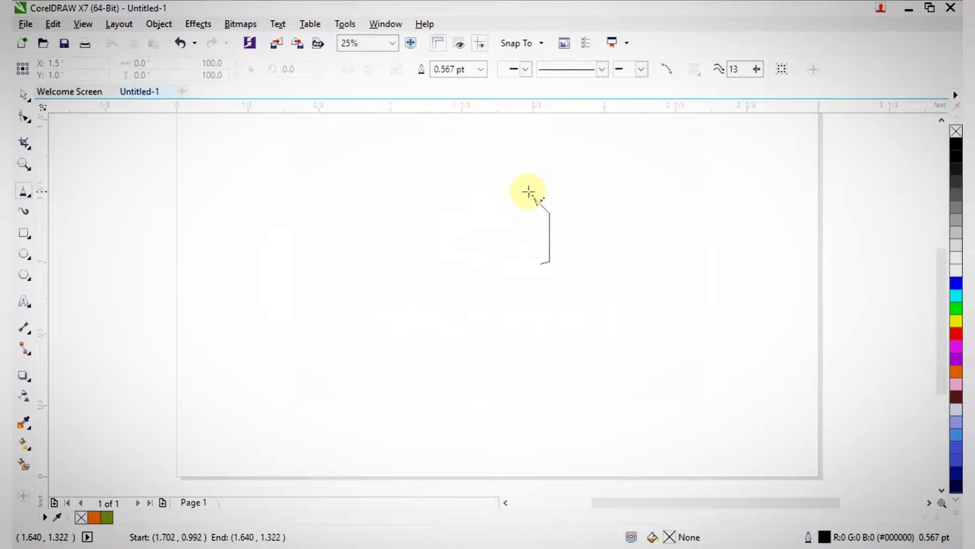
scroll(527, 178, "down", 1)
key("F2")
left_click_drag(463, 155, 548, 217)
scroll(534, 239, "up", 1)
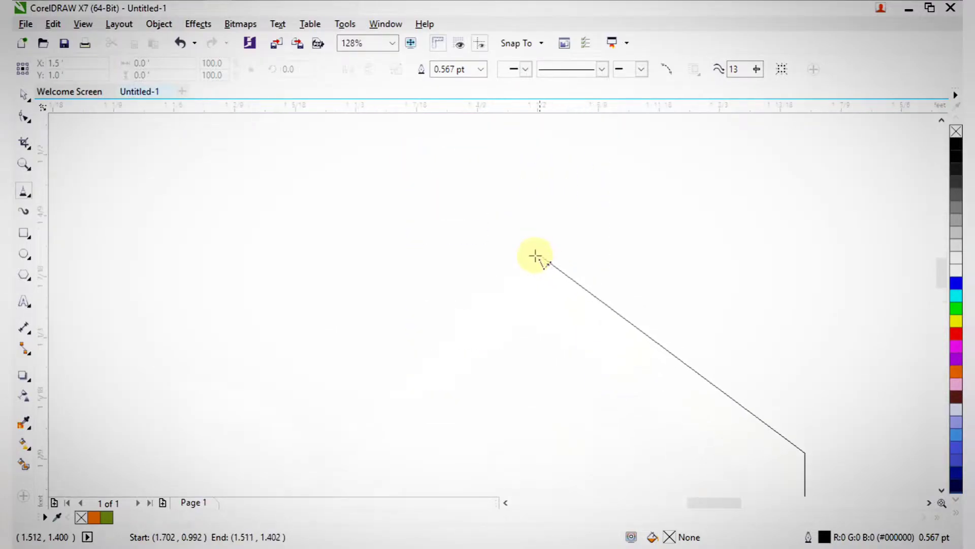
left_click(528, 258)
left_click(334, 447)
left_click(527, 318)
Draw the inner roof slope and inner wall, closing the house outline at its starting point, about 0.43 by 0.41 ft overall
scroll(547, 330, "down", 2)
key("F2")
left_click_drag(496, 276, 650, 431)
left_click(549, 324)
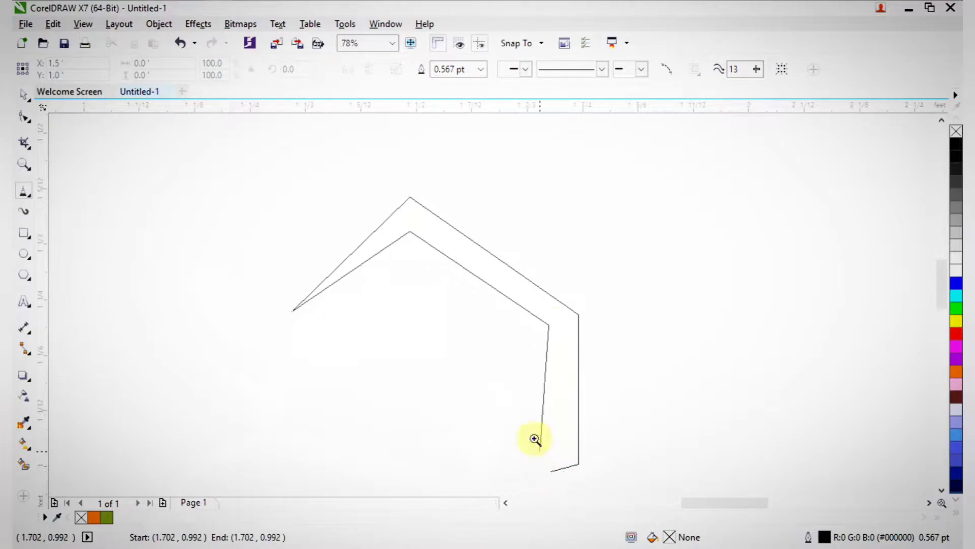
scroll(561, 497, "up", 4)
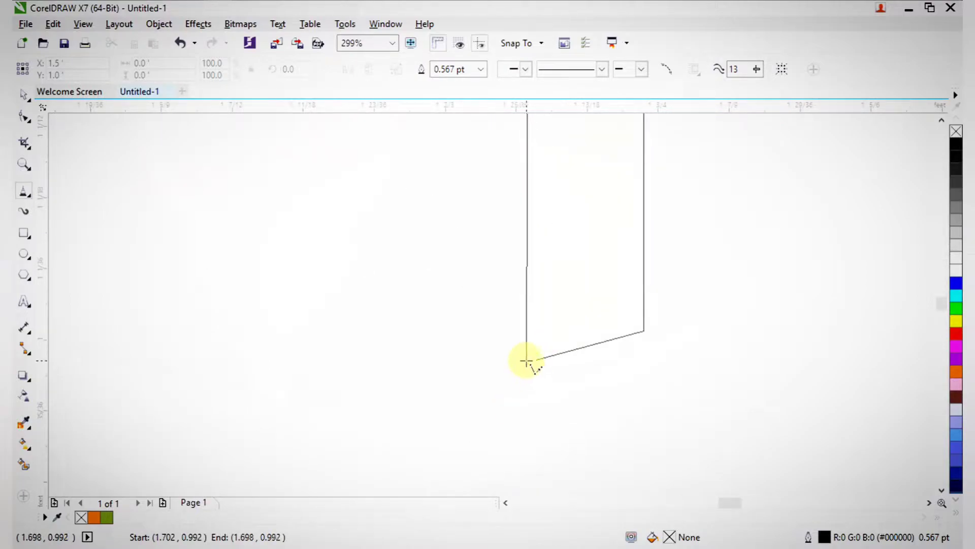
left_click(537, 359)
scroll(519, 337, "down", 5)
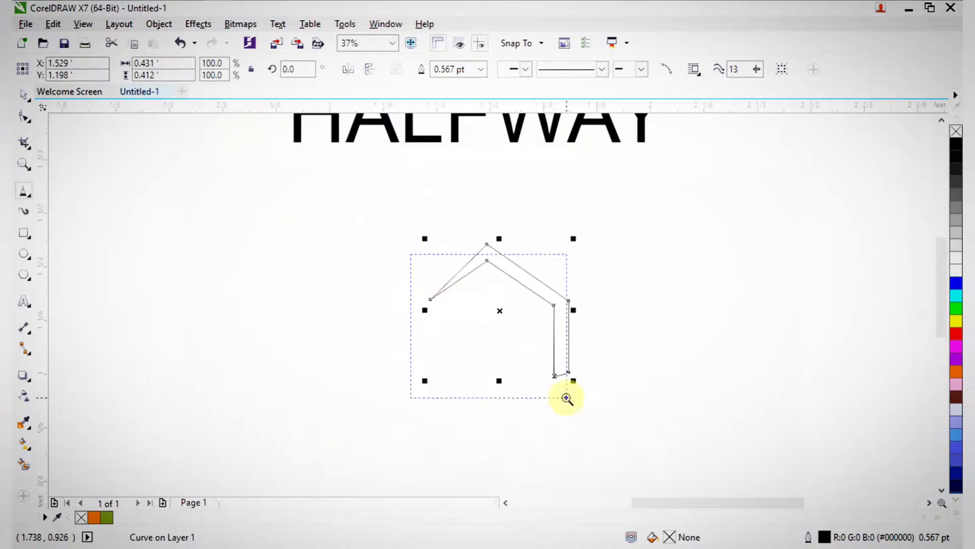
Start a plant outline with the Polyline tool beneath the left eave, drawing the lower-left stem edge, short flat base and long right stem edge
scroll(544, 355, "up", 5)
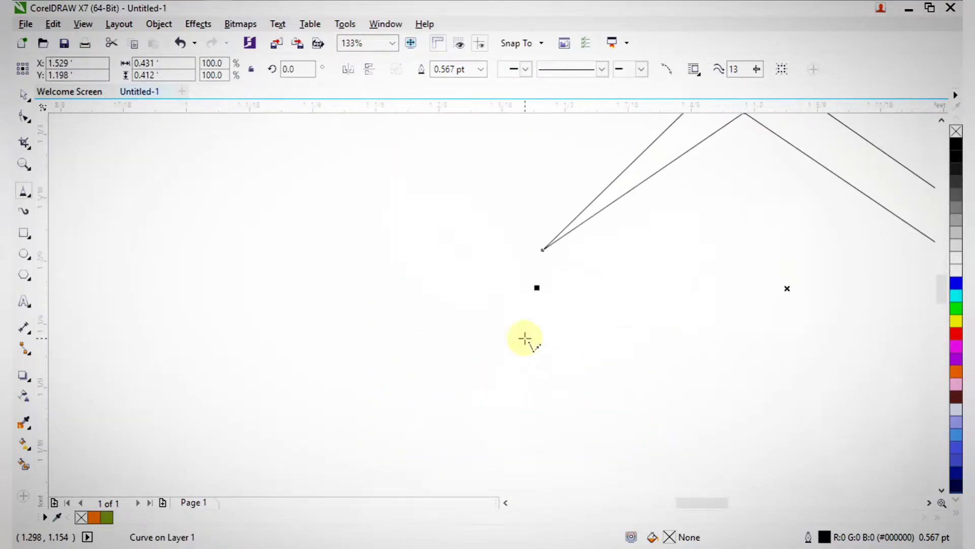
left_click(29, 195)
scroll(403, 312, "down", 2)
scroll(437, 322, "up", 4)
left_click_drag(409, 237, 497, 354)
left_click(492, 356)
key("F2")
scroll(559, 286, "down", 3)
left_click_drag(521, 215, 620, 327)
left_click(532, 219)
Continue the plant polyline around the right leaf's lower point and outer tip, then down to the fork between the leaves
left_click(459, 335)
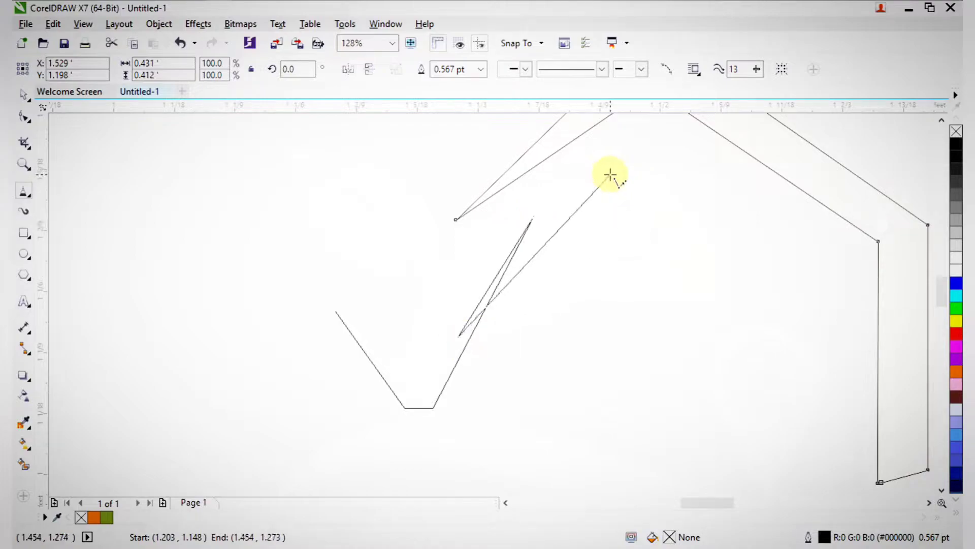
left_click(609, 176)
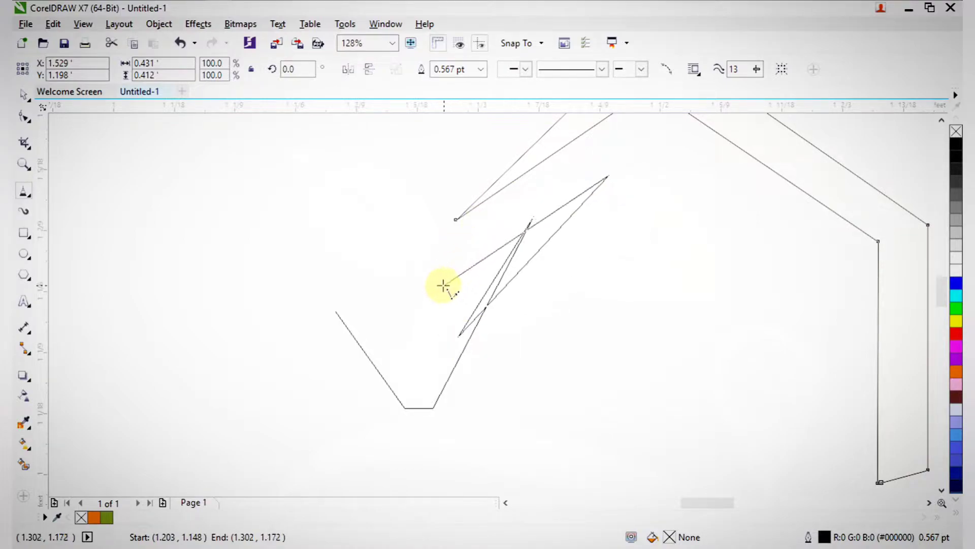
left_click(437, 280)
Draw the left leaf and small lower-left sprig in straight segments, closing the plant outline at about 0.29 by 0.23 ft
left_click(296, 154)
left_click(396, 275)
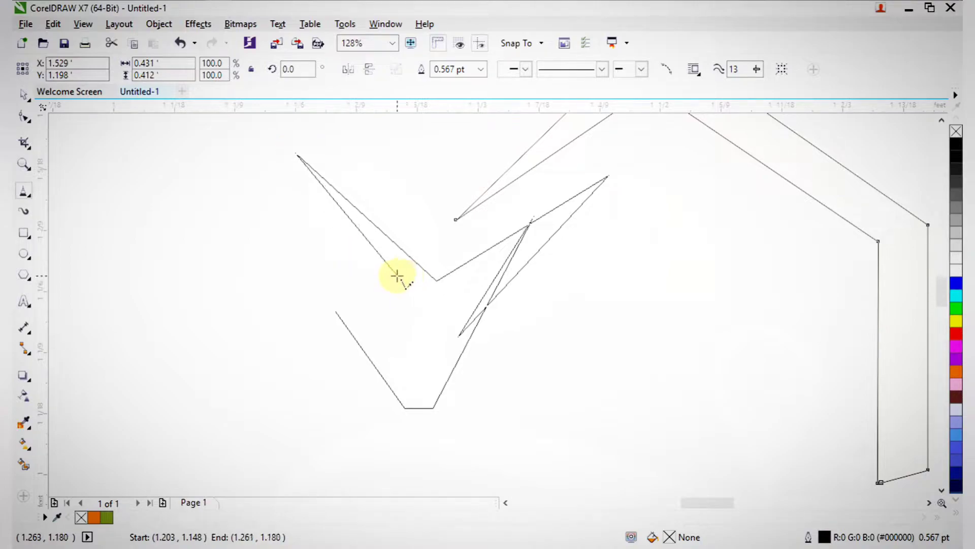
left_click(339, 182)
left_click(409, 364)
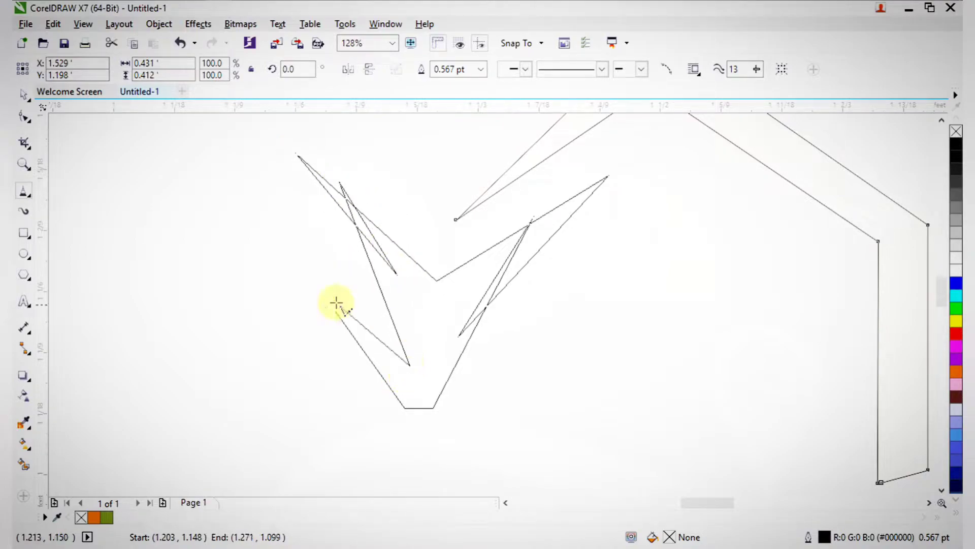
double_click(336, 307)
scroll(312, 168, "down", 2)
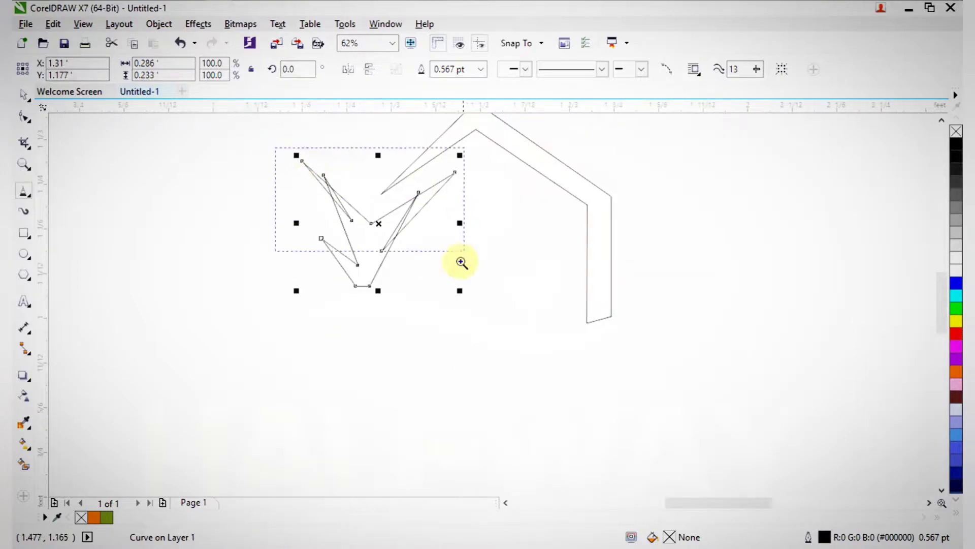
Select all nodes of the plant outline with the Shape tool and convert its straight segments to curves
left_click_drag(461, 261, 461, 290)
left_click(24, 118)
scroll(165, 178, "down", 2)
left_click_drag(214, 148, 455, 384)
left_click(224, 69)
Bend the right leaf's outer edges, inner edge and adjoining stem segment into smooth curves
key("F2")
left_click_drag(255, 221, 401, 293)
scroll(396, 266, "down", 2)
key("F2")
left_click_drag(257, 153, 593, 308)
left_click_drag(591, 265, 642, 316)
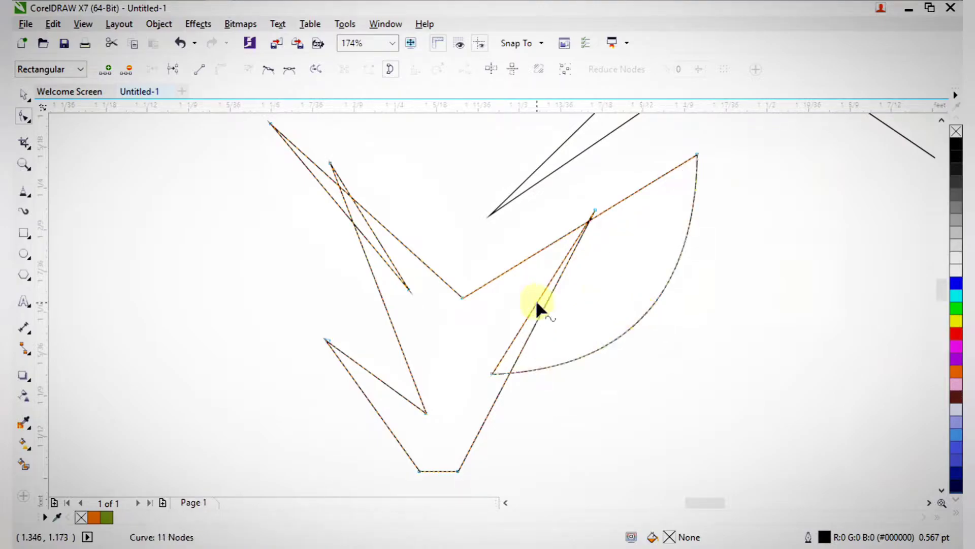
left_click_drag(540, 310, 509, 282)
left_click_drag(602, 212, 582, 179)
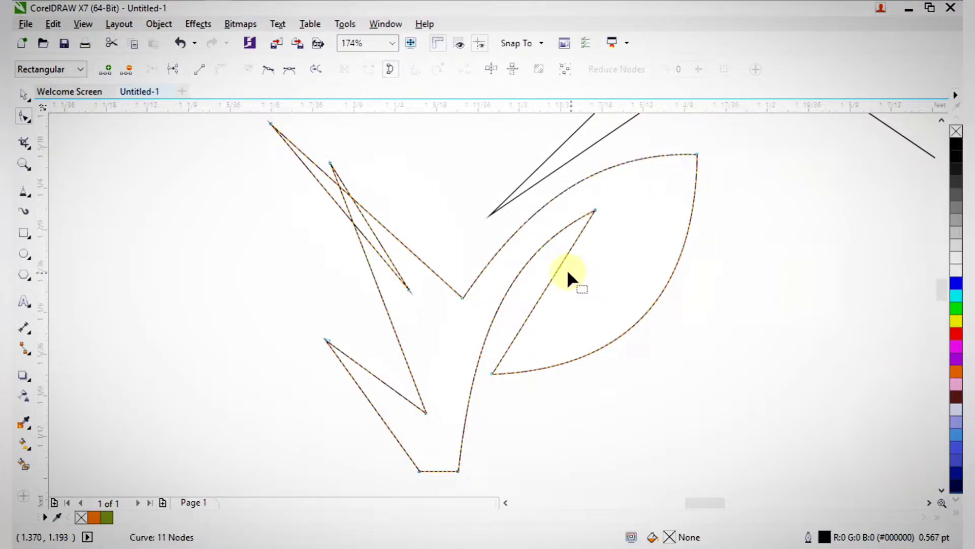
left_click_drag(553, 276, 539, 261)
Bend the left leaf's outer edges, inner edge and adjoining stem segment into smooth curves
key("space")
key("F2")
scroll(407, 214, "down", 2)
left_click_drag(312, 146, 543, 250)
key("space")
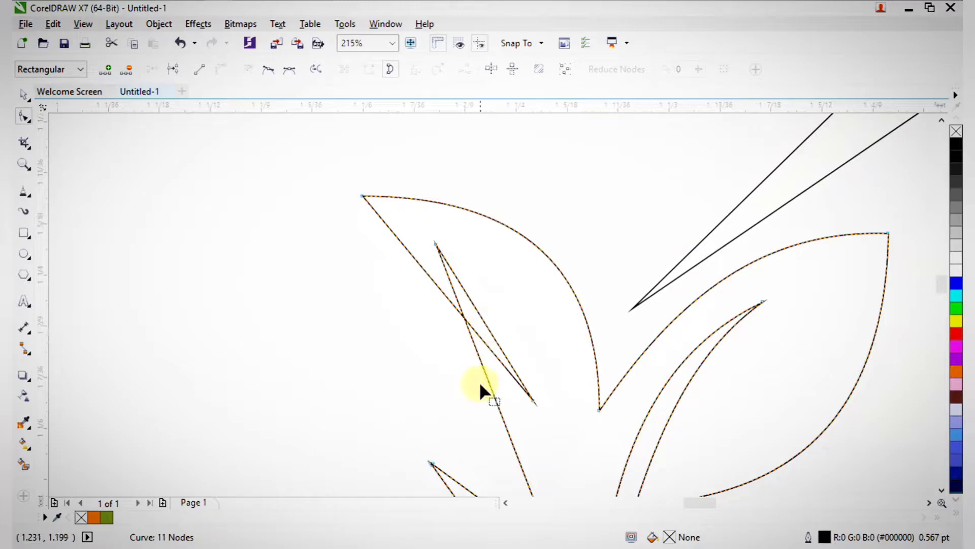
left_click_drag(496, 401, 559, 366)
left_click_drag(474, 328, 432, 367)
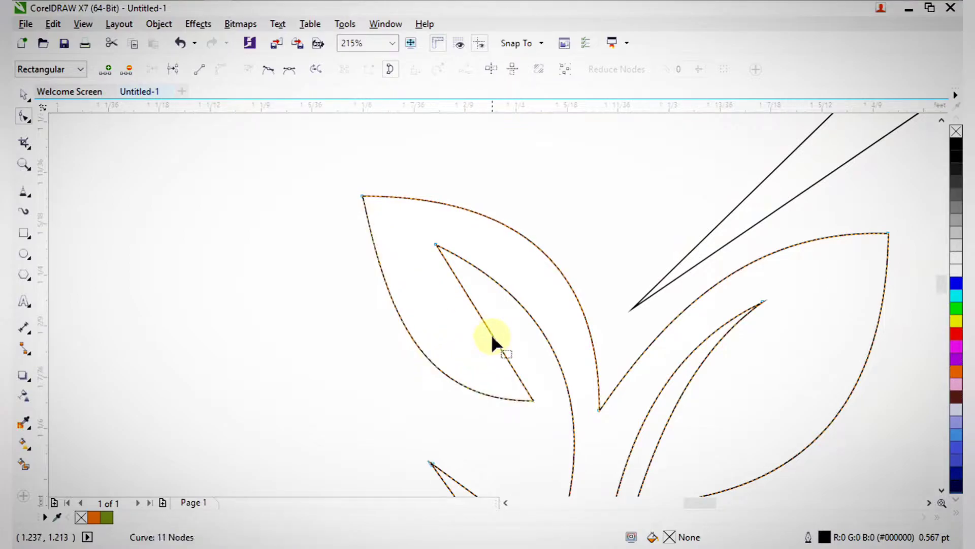
left_click_drag(488, 330, 500, 323)
Curve the upper and lower edges of the small sprig at the plant's lower left
scroll(509, 336, "down", 5)
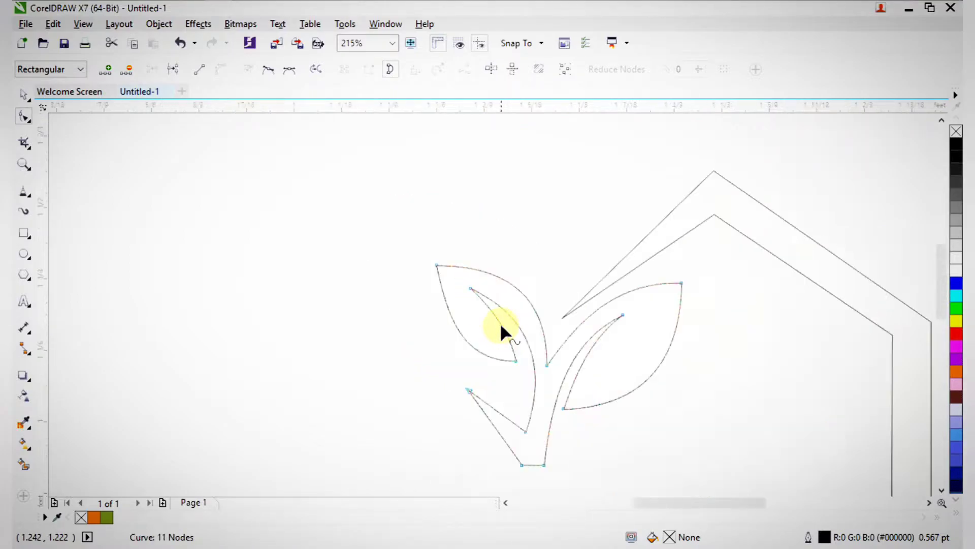
scroll(509, 336, "up", 3)
scroll(544, 364, "up", 3)
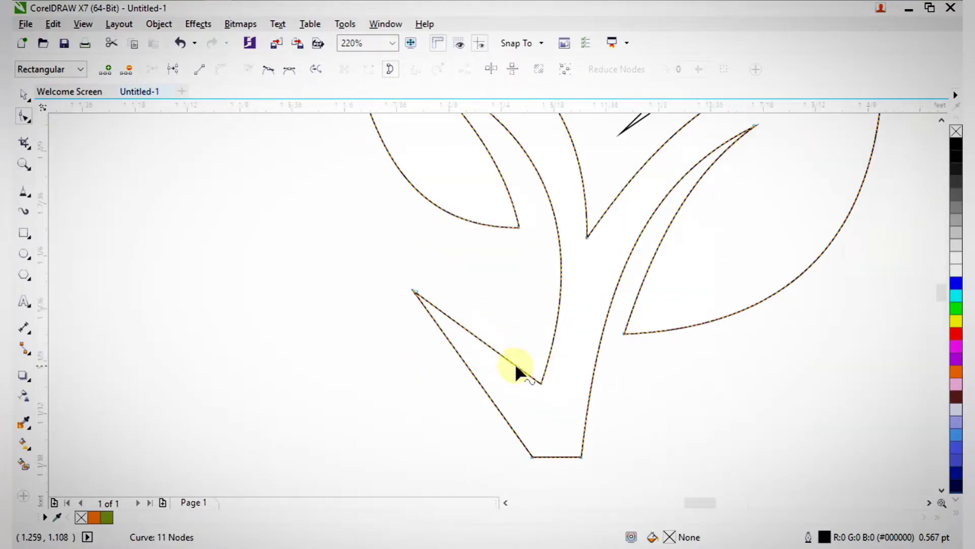
left_click_drag(489, 350, 492, 328)
left_click_drag(483, 377, 489, 364)
scroll(489, 364, "down", 5)
scroll(534, 381, "up", 3)
scroll(608, 327, "up", 2)
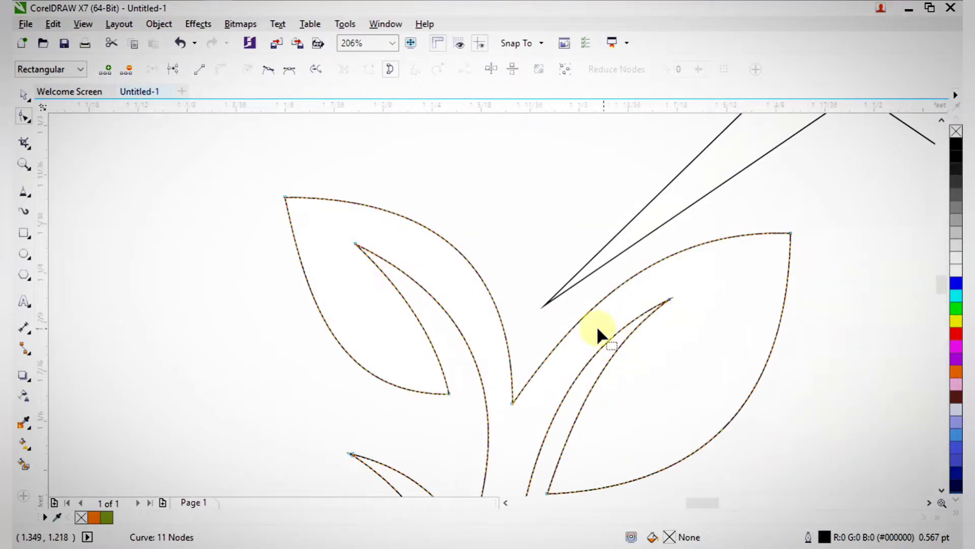
Draw a thin, closed four-point ground shape about 0.66 ft wide below the plant and house wall with the Polyline tool
key("space")
scroll(578, 328, "down", 3)
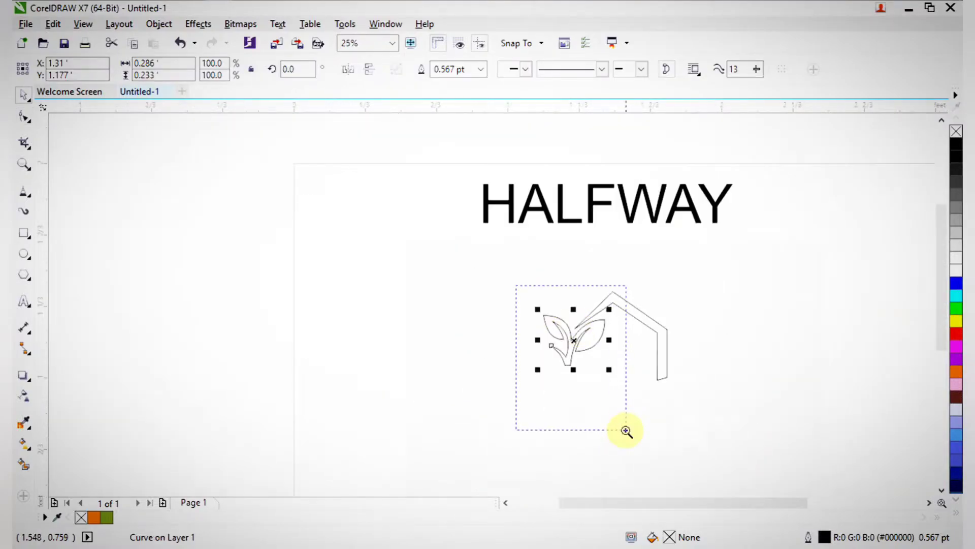
scroll(630, 429, "up", 2)
key("space")
key("z")
left_click_drag(331, 224, 749, 455)
left_click(352, 285)
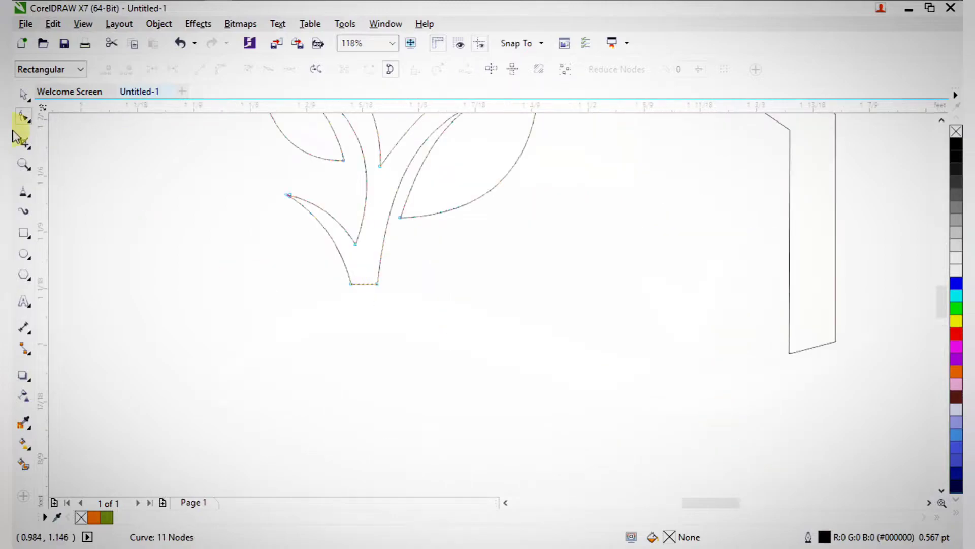
left_click(23, 191)
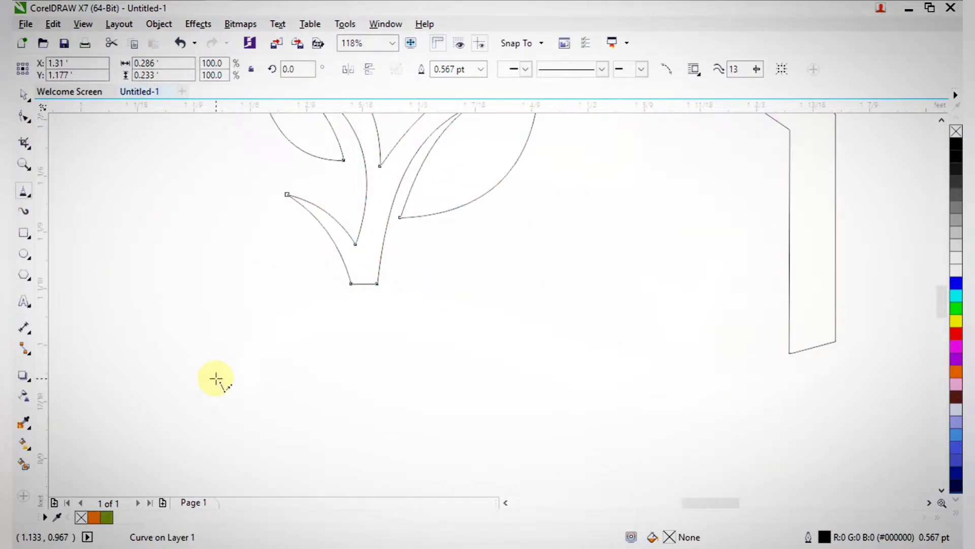
left_click(216, 379)
scroll(554, 376, "down", 3)
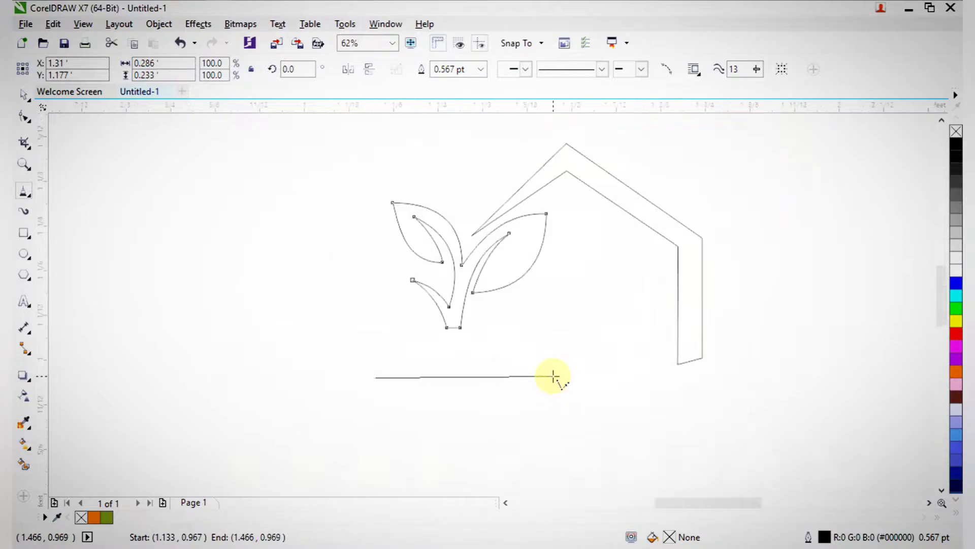
scroll(554, 376, "down", 2)
scroll(681, 432, "up", 4)
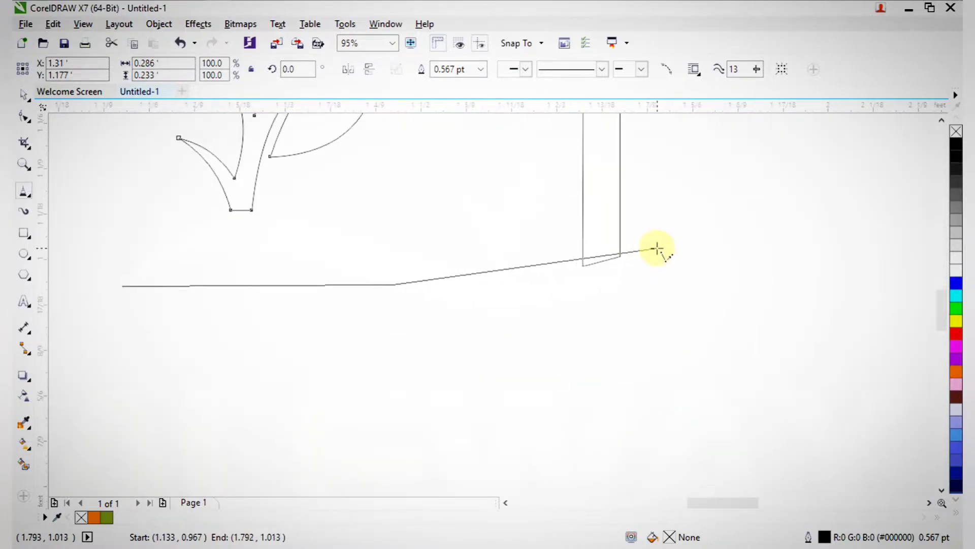
left_click(654, 248)
left_click(397, 254)
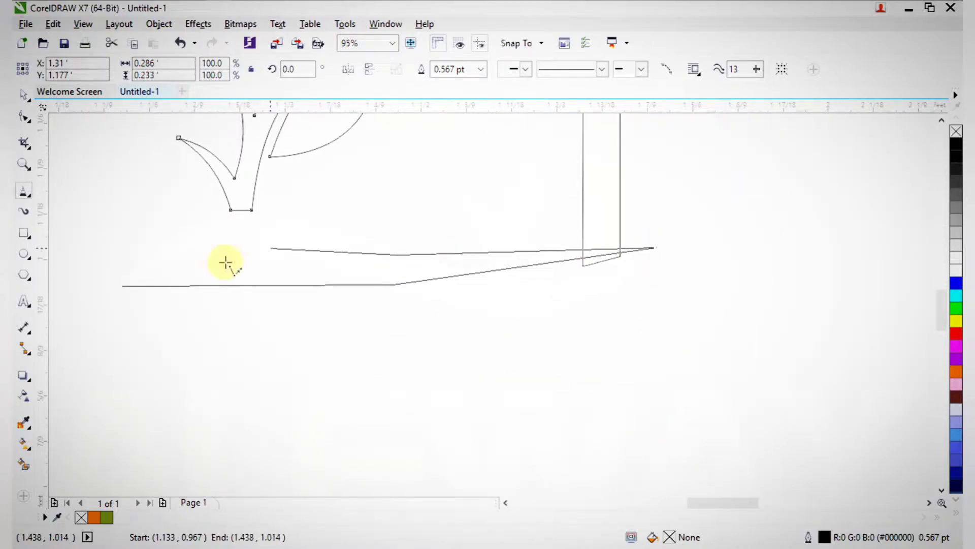
left_click(124, 285)
Select all nodes of the ground shape with the Shape tool and convert its segments to curves
key("F10")
left_click_drag(90, 198, 700, 321)
left_click(227, 74)
Bend the upper and lower segments of the ground shape's left half upward into matching arcs beneath the plant
key("z")
left_click_drag(127, 152, 337, 358)
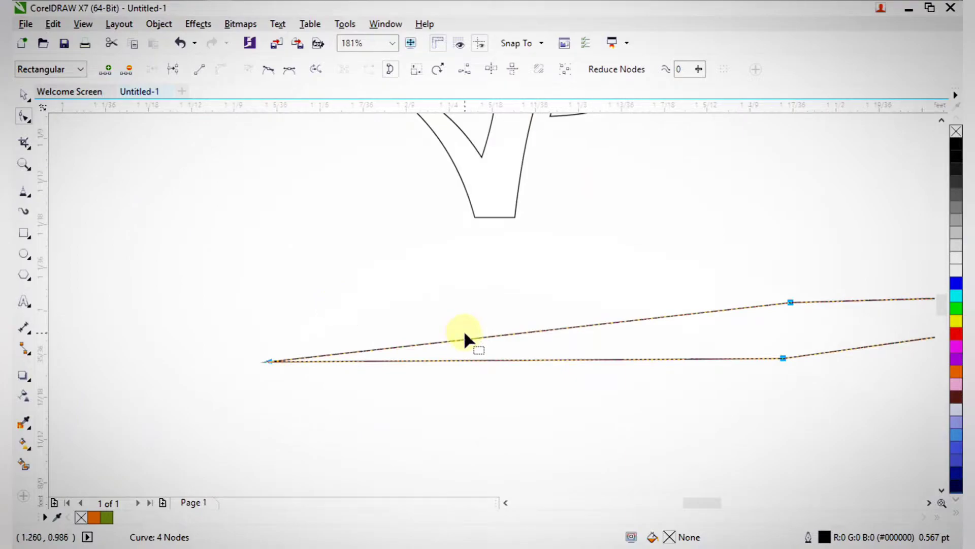
left_click_drag(463, 339, 444, 243)
left_click(492, 356)
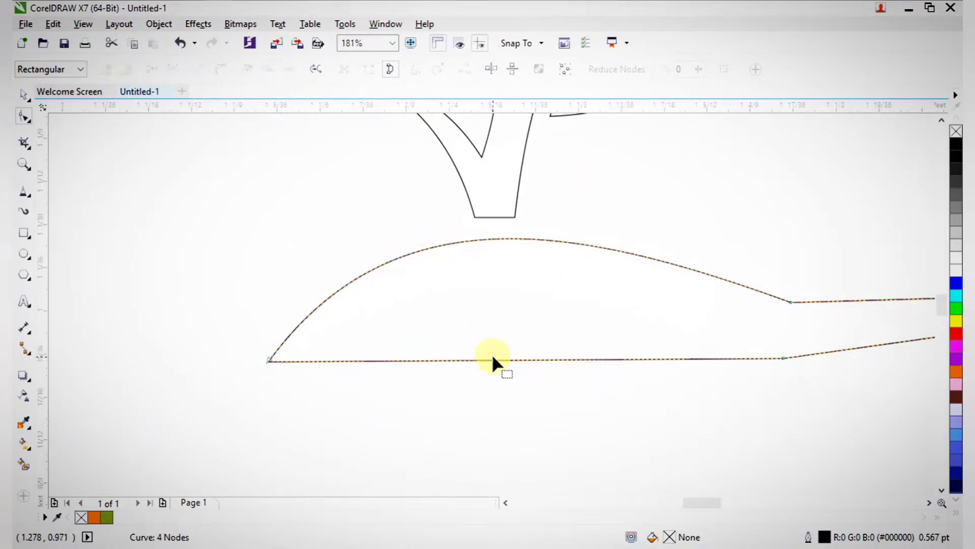
left_click_drag(484, 361, 486, 283)
scroll(485, 288, "down", 5)
scroll(611, 291, "up", 5)
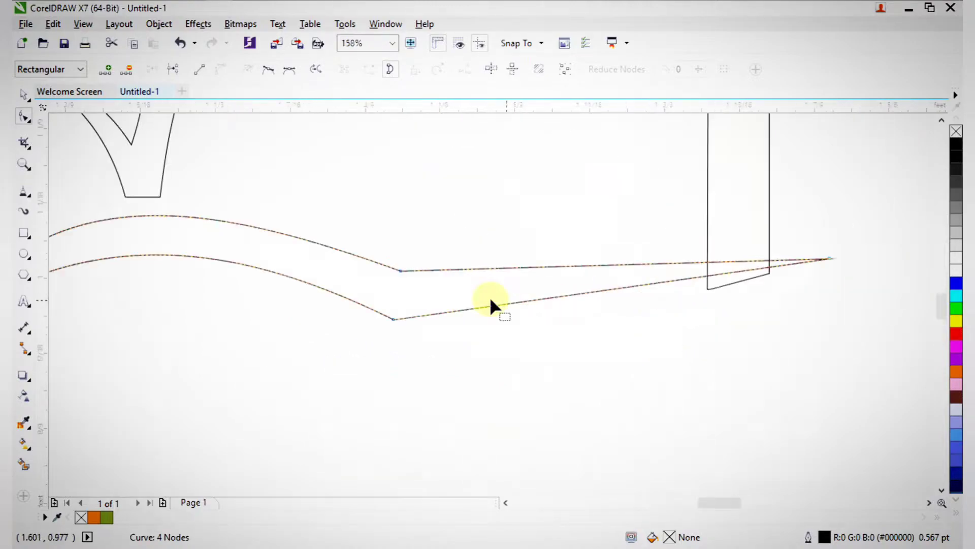
Bend the lower and upper segments of the ground shape's right half downward into matching arcs beneath the house wall
left_click_drag(648, 289, 648, 358)
left_click_drag(611, 264, 614, 313)
key("space")
left_click(651, 436)
Draw a closed four-point window pane about 0.05 ft wide with a slanted left side beside the large leaf's lower edge, using the Polyline tool
scroll(612, 376, "down", 4)
key("z")
left_click_drag(405, 206, 644, 420)
left_click_drag(353, 153, 699, 340)
mouse_move(316, 143)
left_mouse_down()
mouse_move(562, 377)
mouse_move(623, 419)
left_mouse_up()
left_click(23, 191)
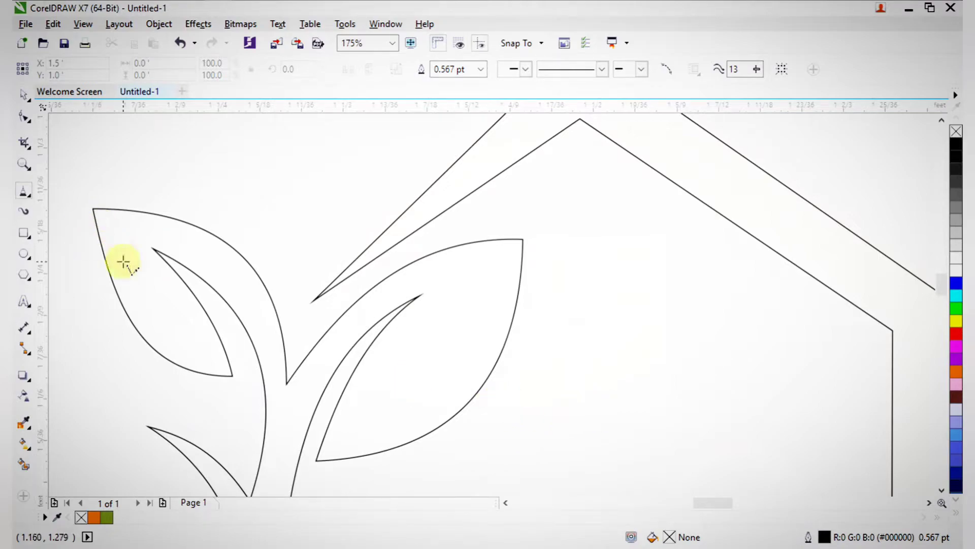
left_click(498, 405)
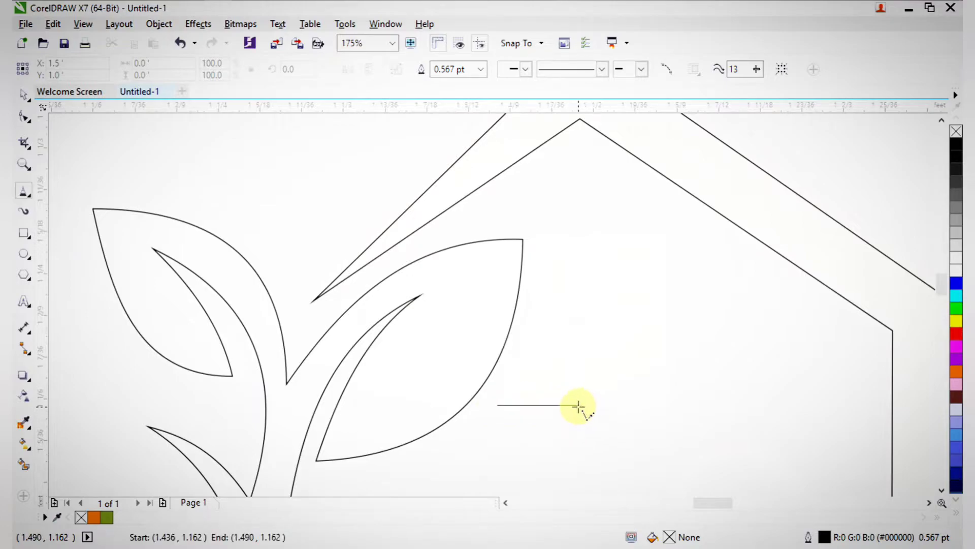
left_click(573, 405)
left_click(573, 330)
left_click(530, 332)
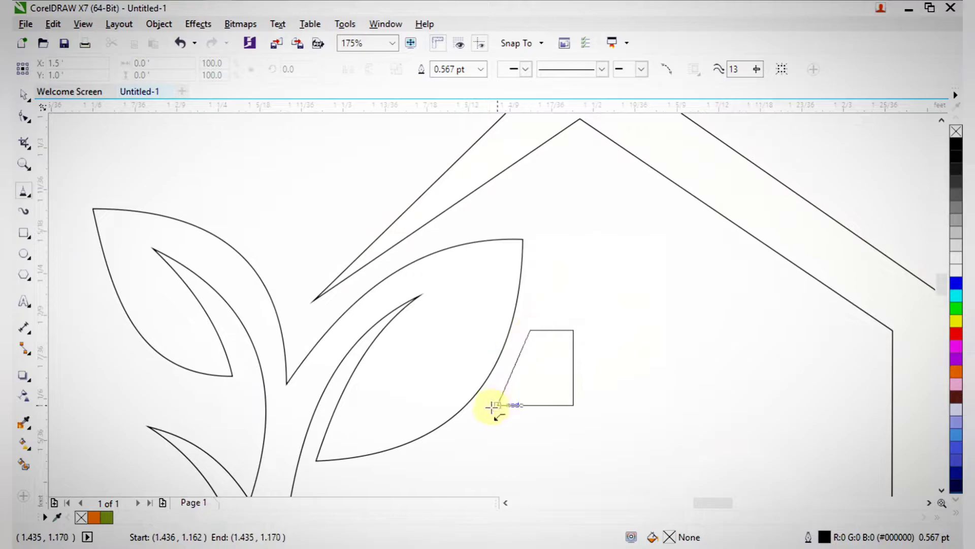
left_click(492, 407)
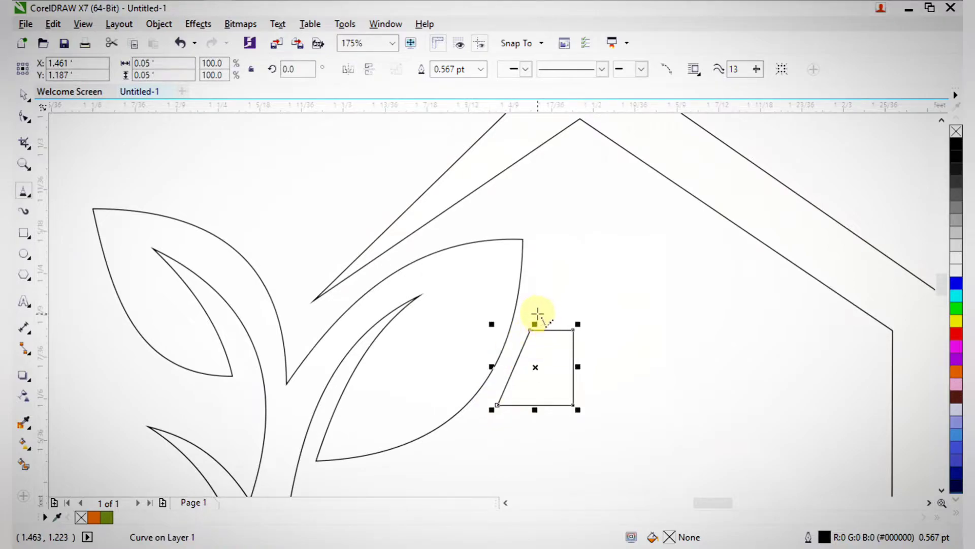
Draw a closed rectangular pane about 0.029 by 0.046 ft above the slanted window pane with the Polyline tool
left_click(536, 312)
left_click(579, 313)
left_click(579, 244)
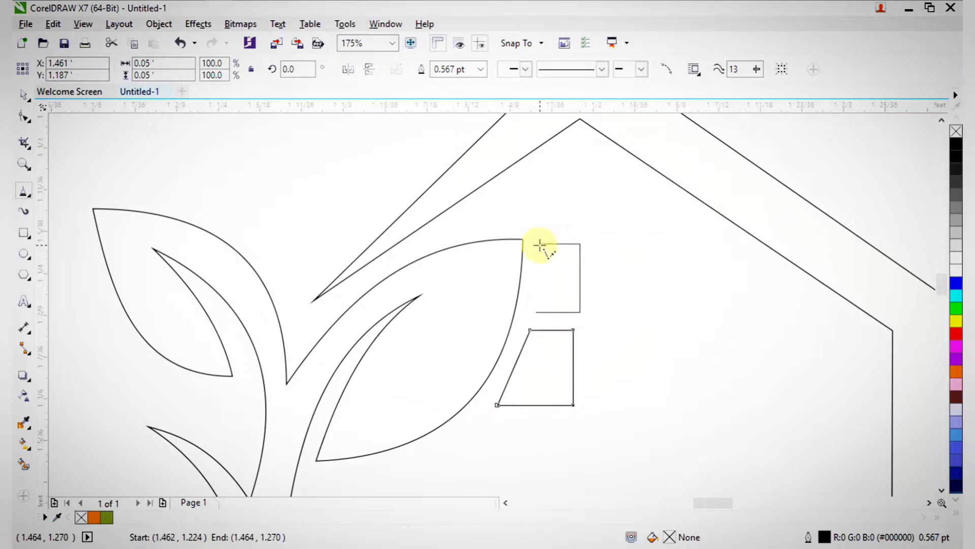
left_click(537, 244)
left_click(534, 312)
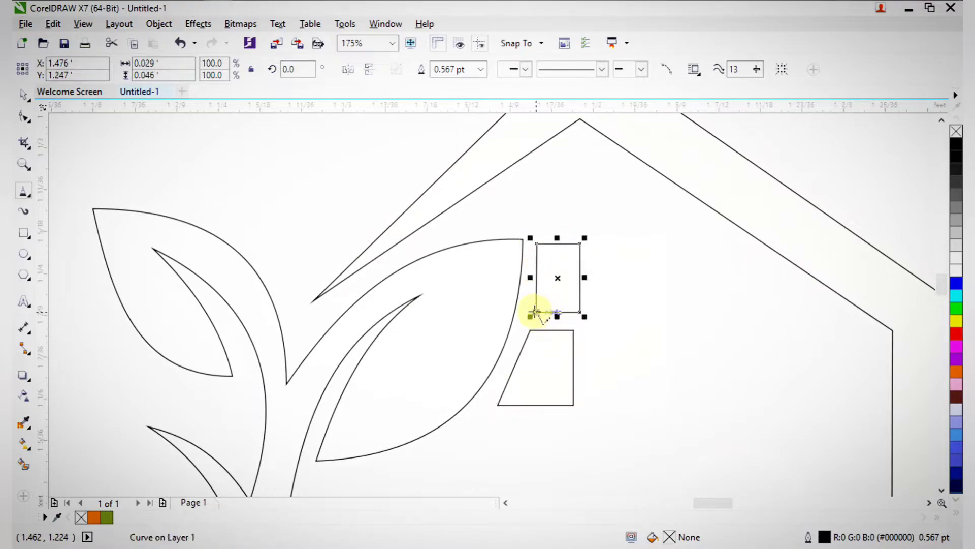
left_click(588, 247)
left_click(662, 243)
left_click(662, 312)
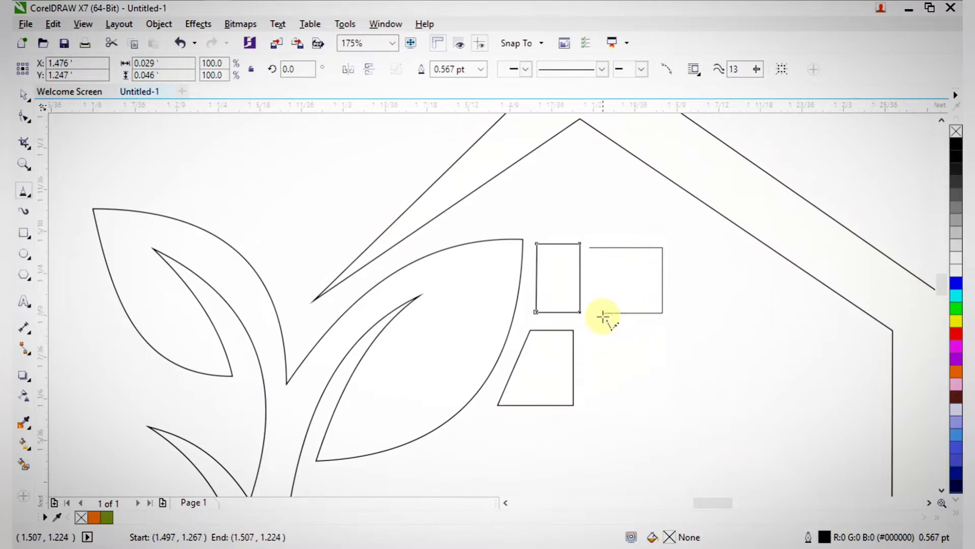
left_click(591, 314)
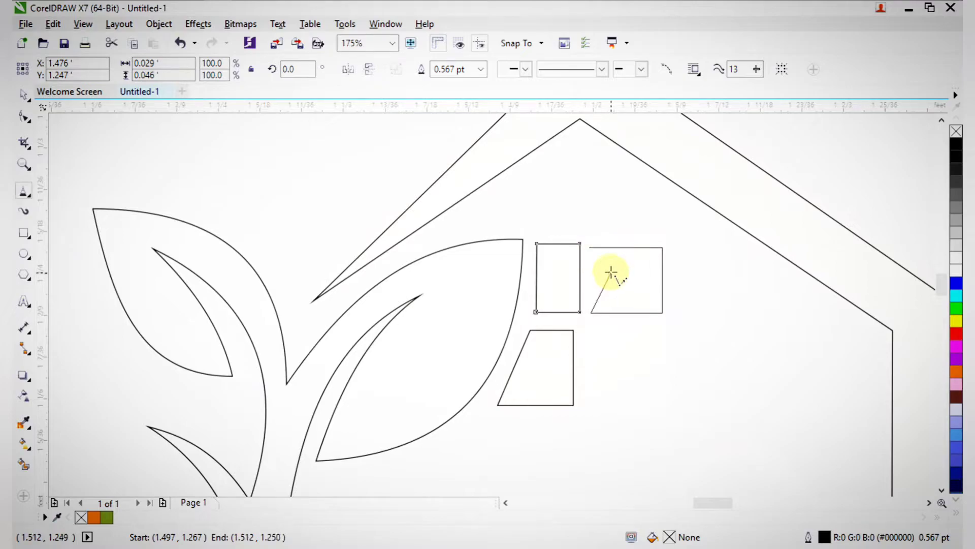
key("Escape")
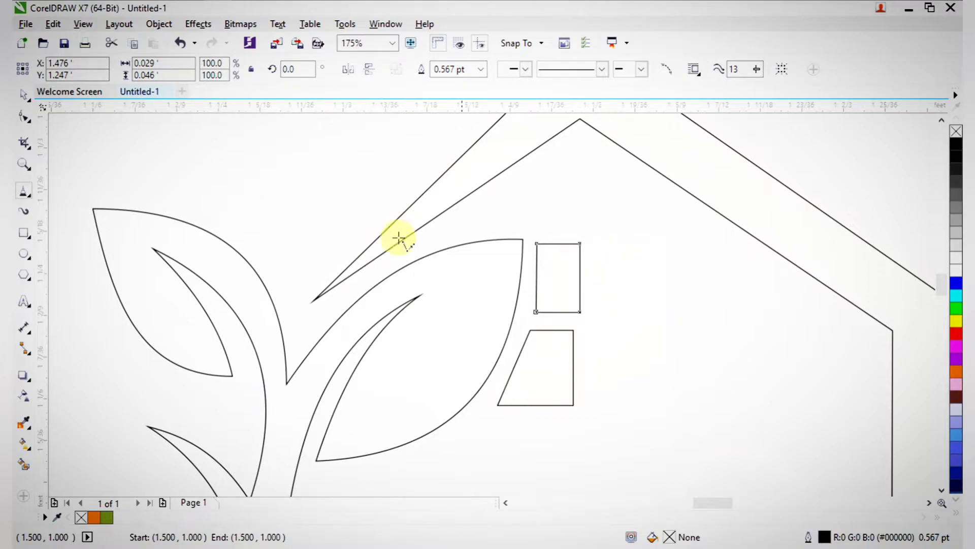
Add two stacked square panes about 0.048 ft wide right of the existing ones with the Rectangle tool, and shift the slanted pane slightly toward them
left_click(22, 232)
mouse_move(590, 242)
left_mouse_down()
mouse_move(666, 326)
mouse_move(664, 314)
mouse_move(620, 364)
left_mouse_up()
scroll(620, 364, "down", 2)
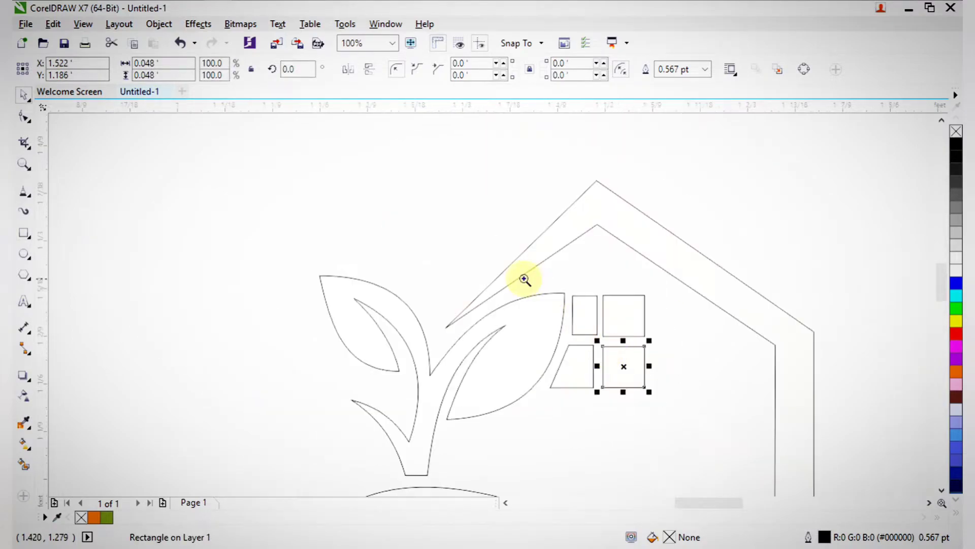
scroll(601, 406, "up", 3)
left_click_drag(582, 376, 590, 377)
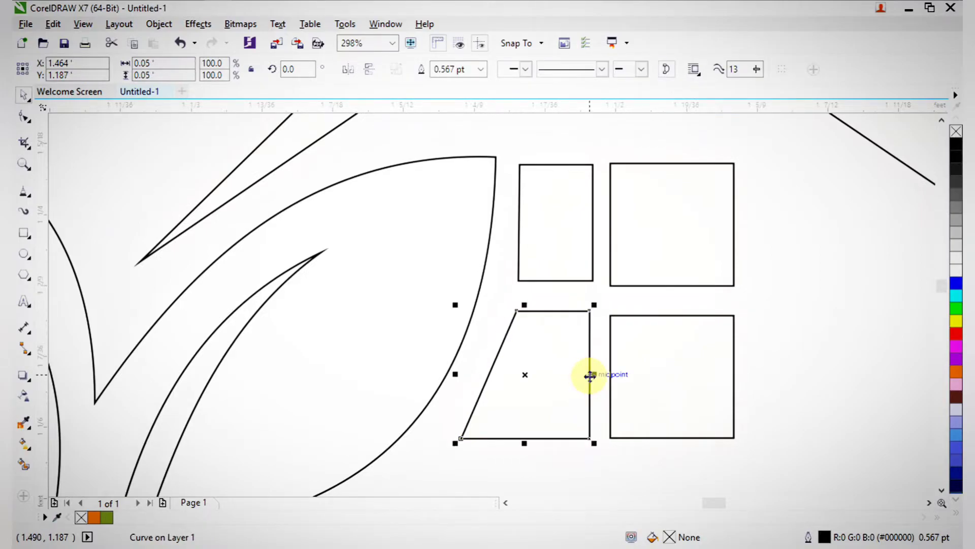
Draw a closed golf-tee shape about 0.06 by 0.072 ft, its stem reaching into the ground swoosh left of the house wall, with the Polyline tool
scroll(590, 375, "down", 3)
scroll(589, 357, "down", 3)
key("F2")
left_click_drag(525, 320, 700, 410)
left_click(522, 352)
scroll(522, 352, "down", 2)
key("F2")
left_click_drag(363, 228, 442, 311)
left_click_drag(425, 272, 649, 407)
left_click_drag(464, 248, 699, 443)
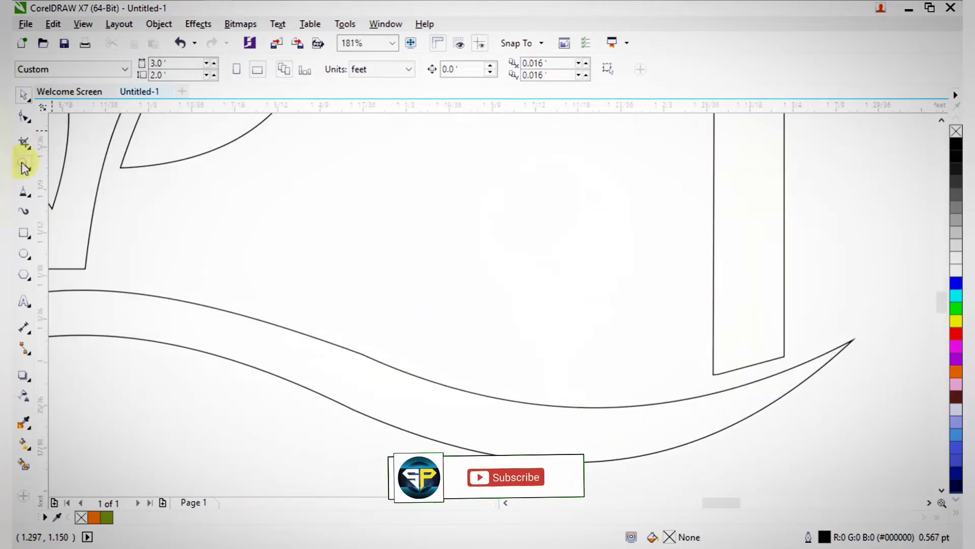
left_click(24, 192)
left_click_drag(318, 239, 585, 414)
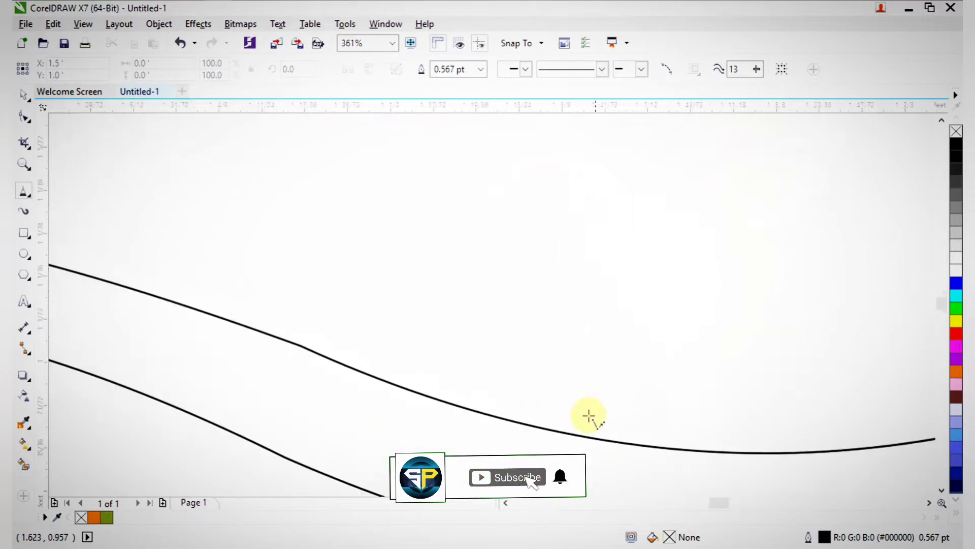
left_click(605, 250)
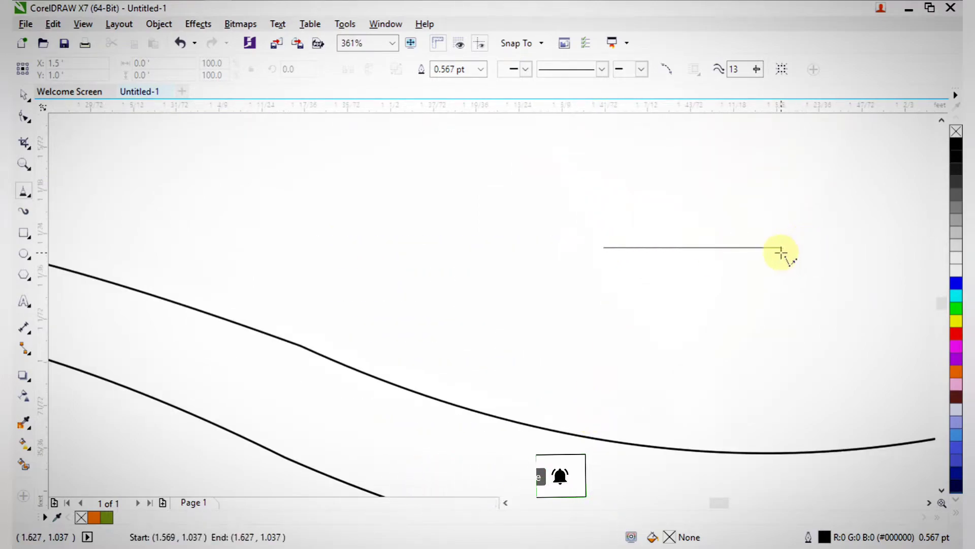
double_click(788, 247)
double_click(714, 349)
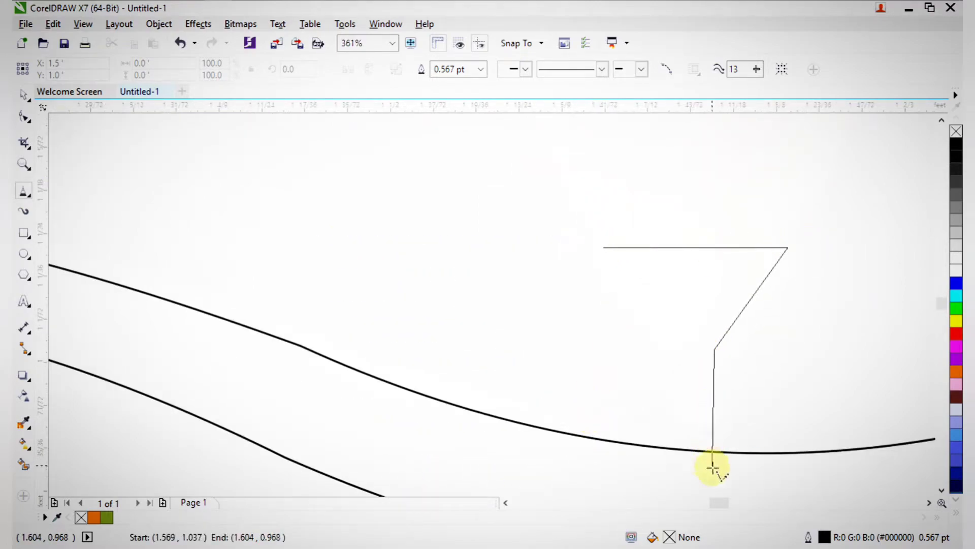
double_click(713, 470)
double_click(679, 467)
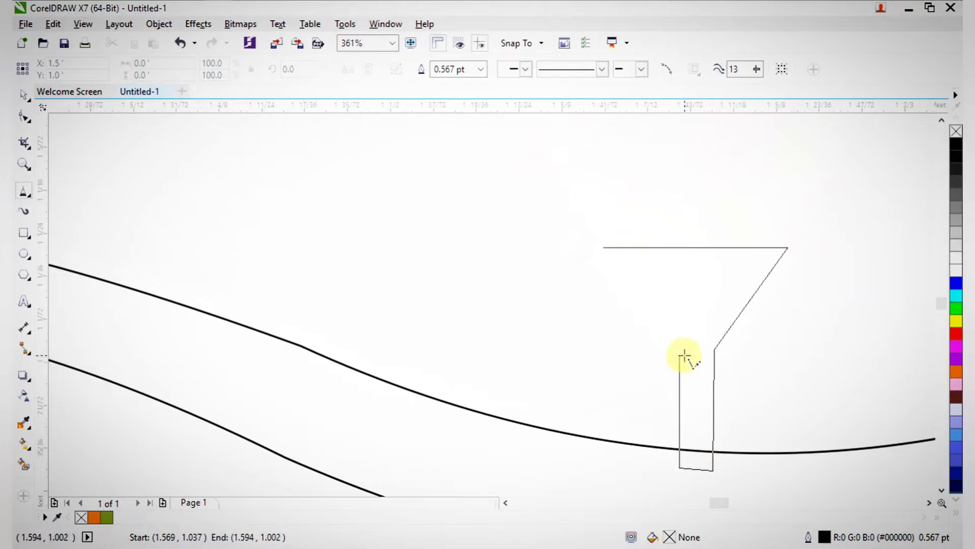
double_click(681, 351)
left_click(604, 248)
Draw a circle about 0.079 ft in diameter as a golf ball and position it centred directly above the tee
scroll(655, 310, "down", 5)
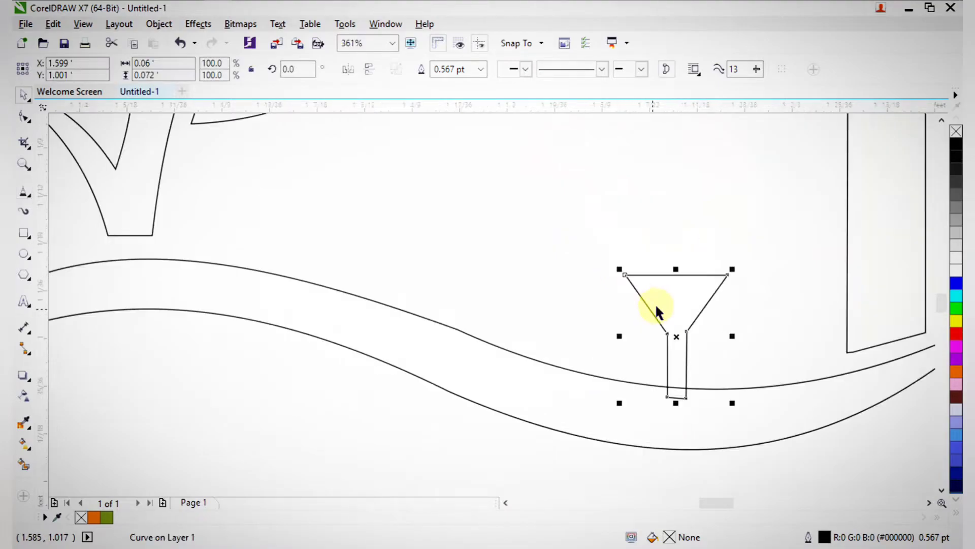
left_click_drag(599, 178, 719, 379)
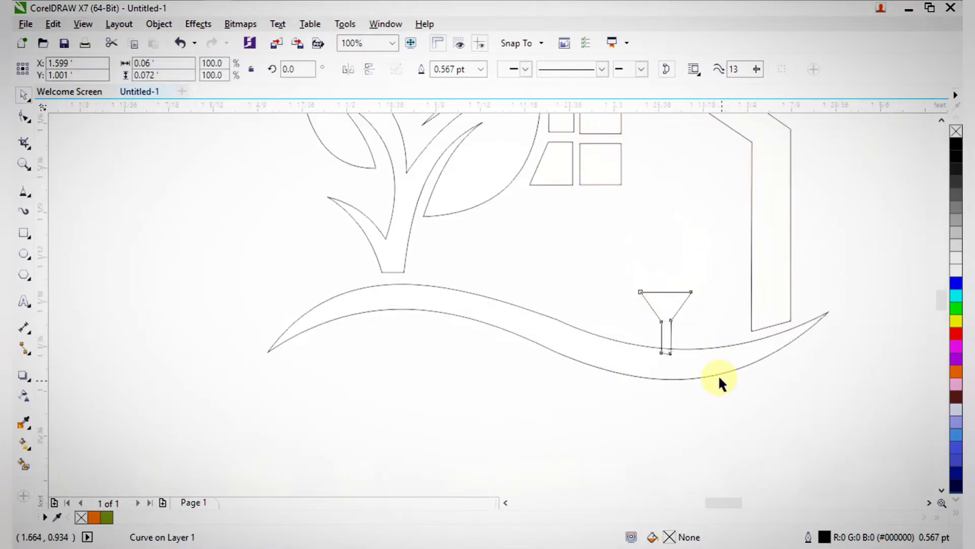
left_click(23, 257)
mouse_move(463, 310)
left_mouse_down()
mouse_move(551, 200)
mouse_move(548, 183)
left_mouse_up()
left_click(21, 120)
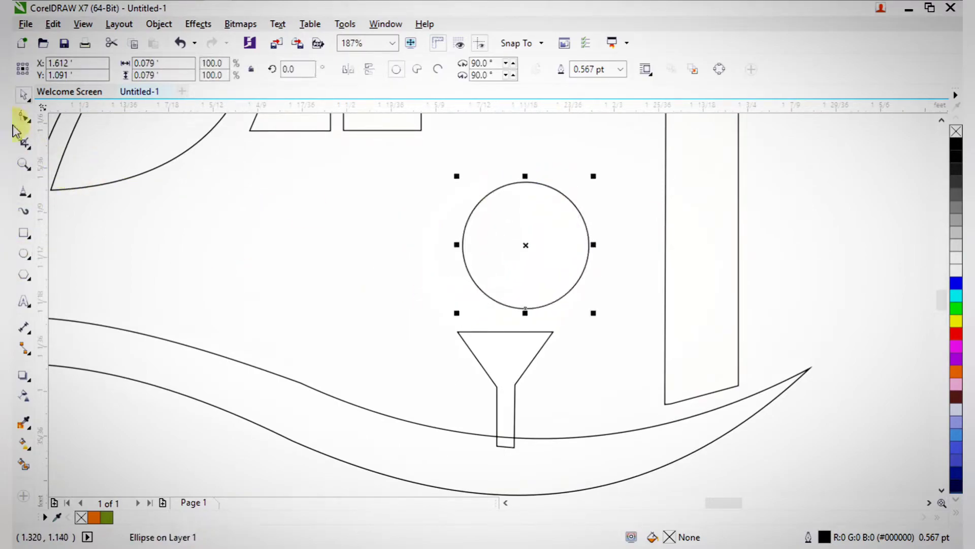
left_click_drag(525, 245, 507, 266)
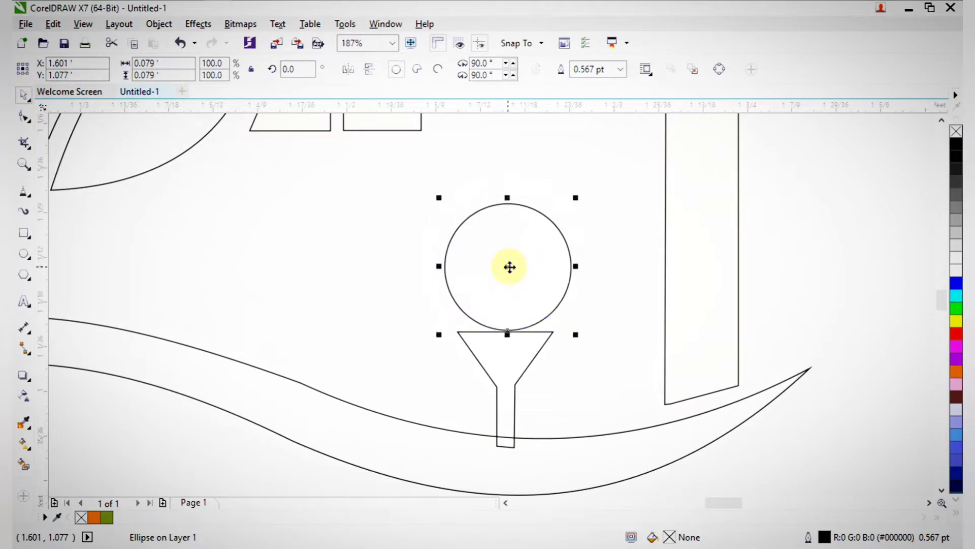
Fill the house outline with the orange document colour (#EE7905)
scroll(513, 264, "down", 5)
key("z")
left_click_drag(339, 157, 713, 354)
left_click(584, 321)
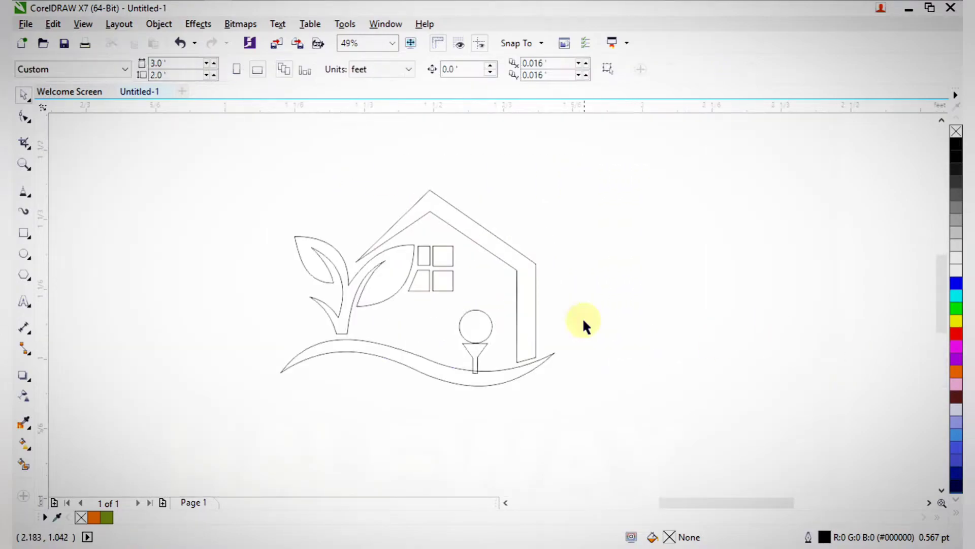
left_click(536, 288)
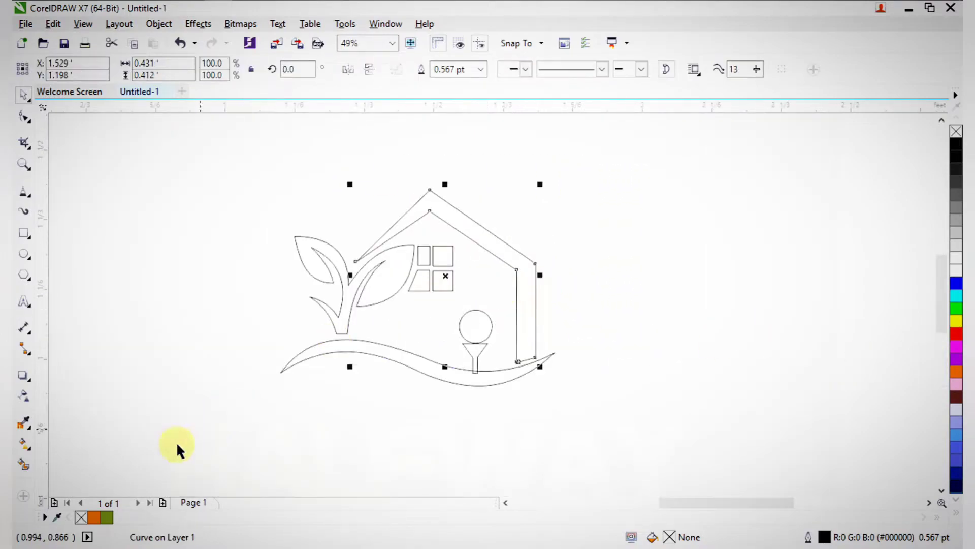
left_click(94, 518)
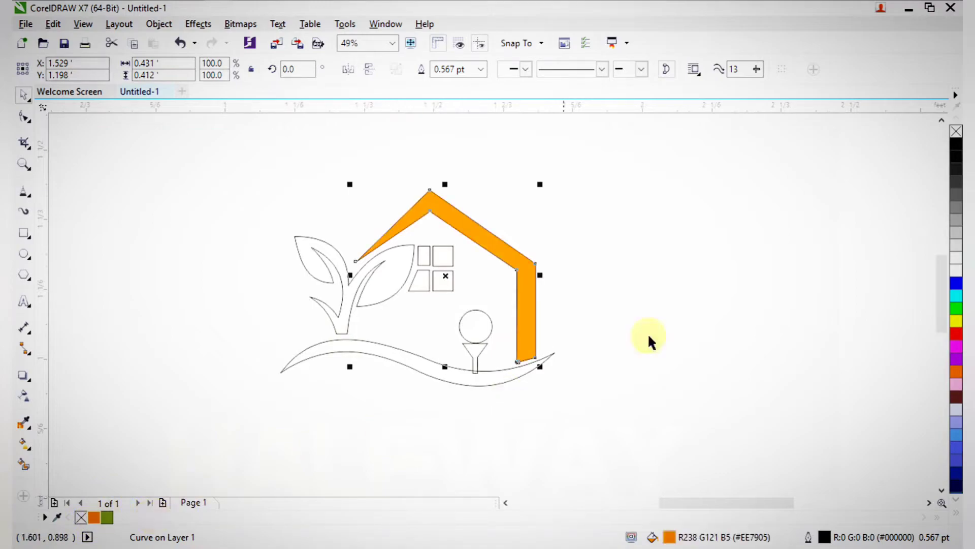
Select the four window panes together and fill them with the same orange as the house
left_click(922, 339)
left_click_drag(832, 332, 386, 218)
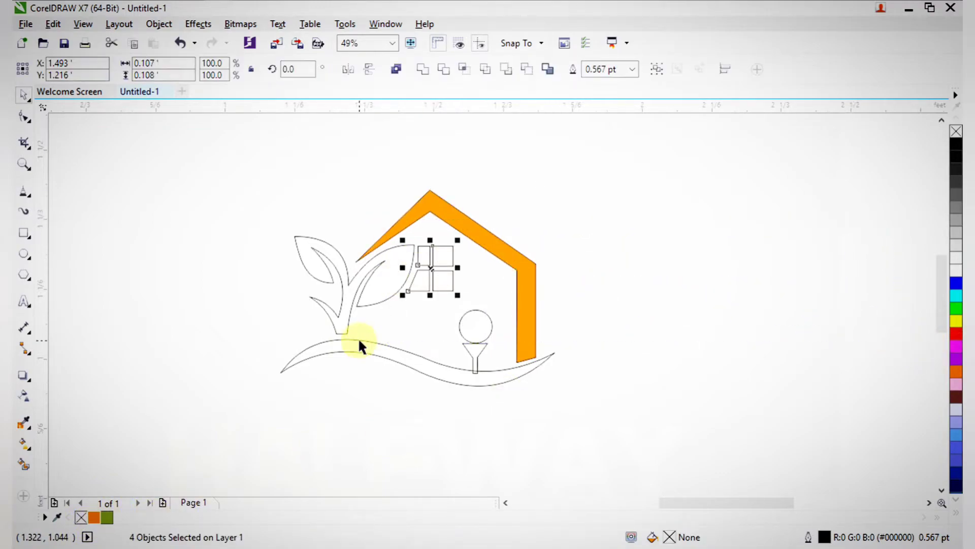
left_click(99, 516)
Fill the ground swoosh and the plant with the green document colour (#839E35)
left_click(447, 382)
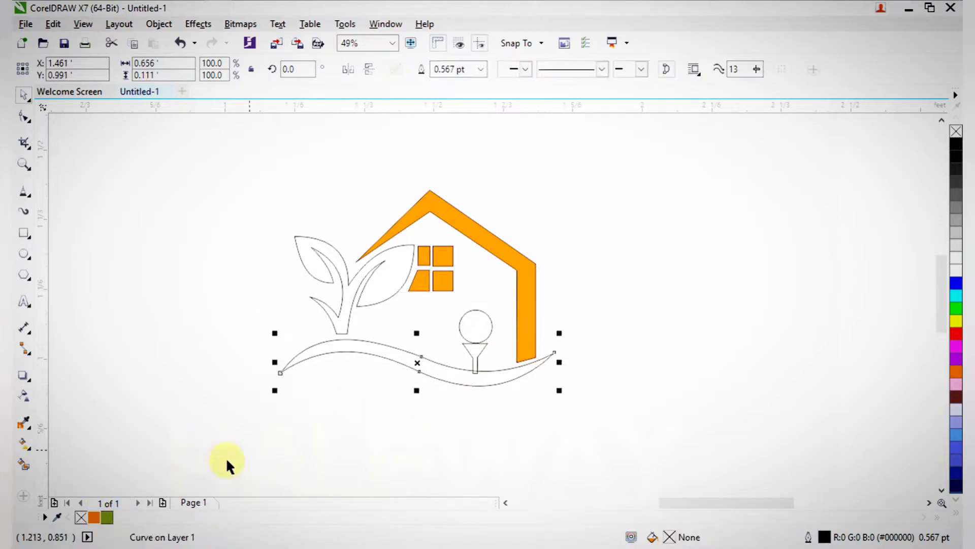
left_click(106, 517)
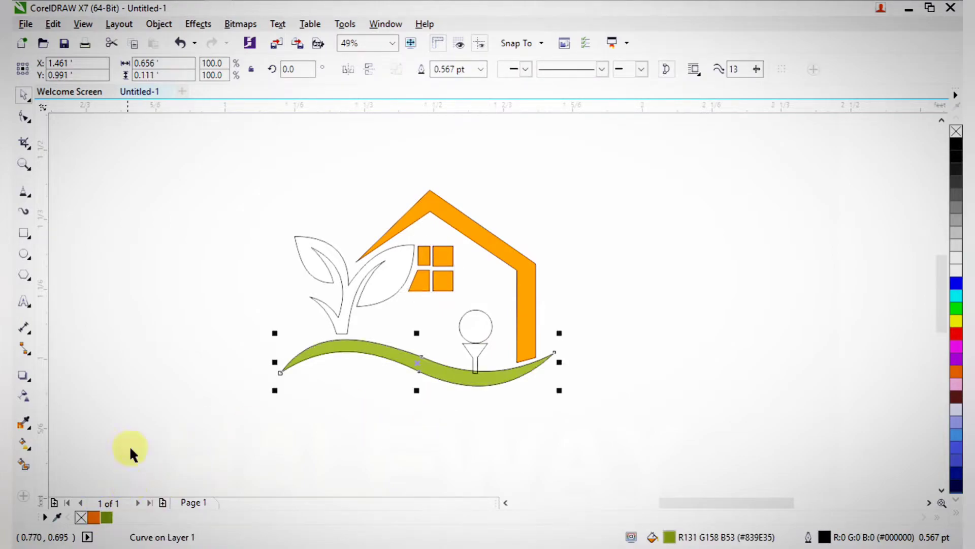
left_click(227, 282)
left_click_drag(414, 358, 415, 359)
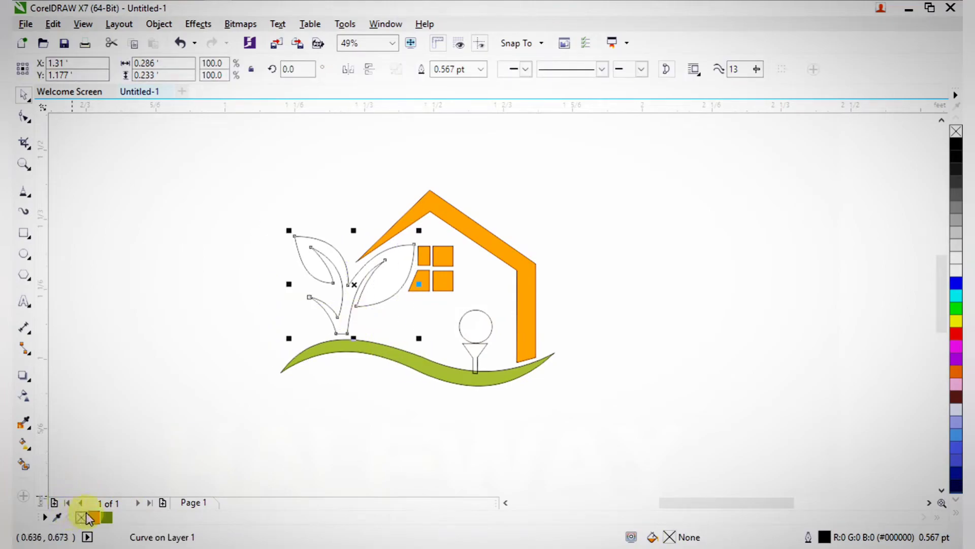
left_click(108, 520)
left_click(193, 431)
Fill the golf tee with the plant's green and place the ground swoosh in front of its stem
key("z")
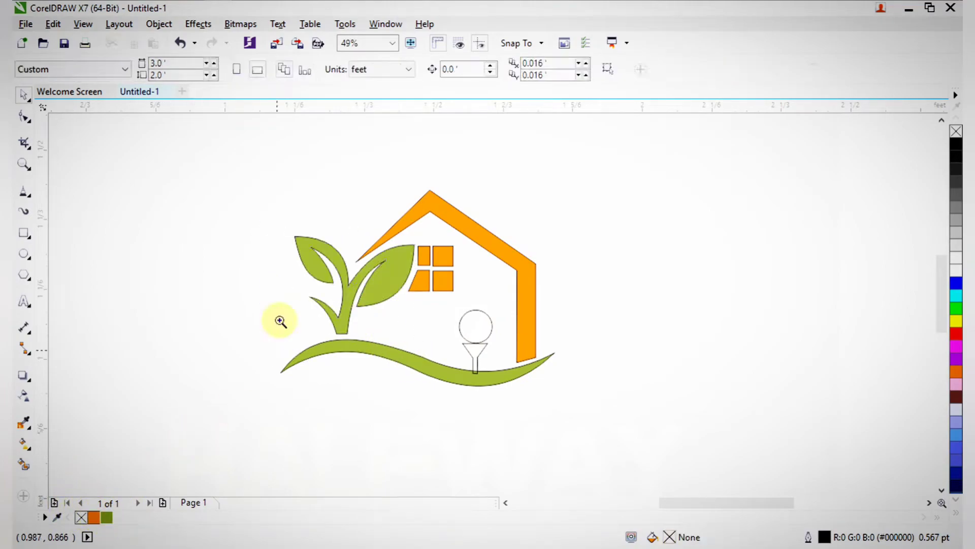
left_click_drag(248, 145, 578, 420)
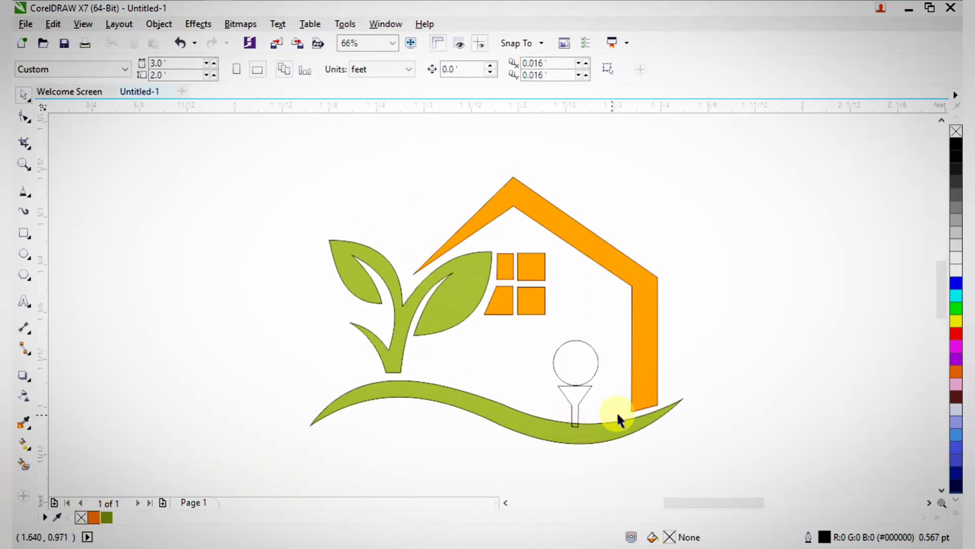
left_click(590, 393)
left_click(107, 517)
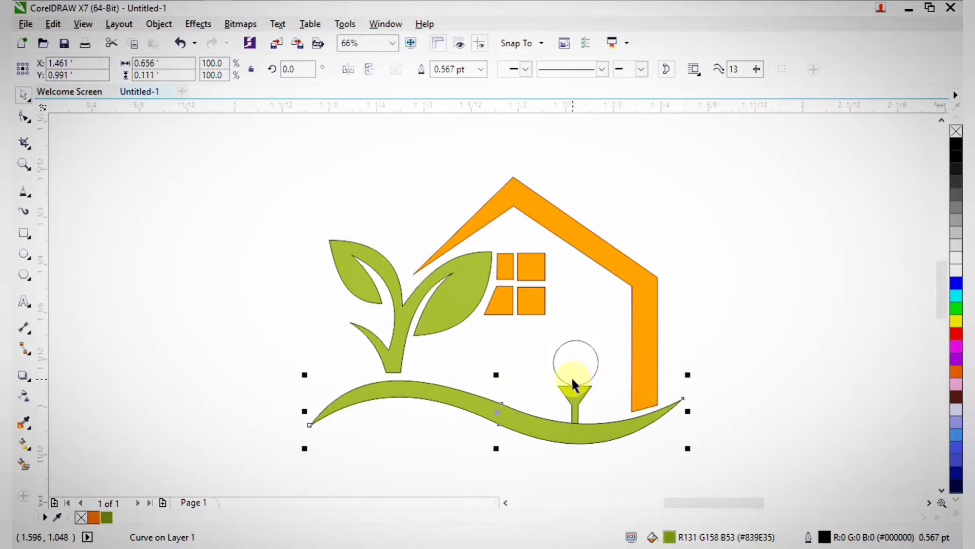
Nudge the golf ball circle slightly upward off the tee and fill it with orange (#EE7905)
left_click(592, 377)
key("F2")
left_click_drag(466, 263, 650, 457)
key("Up")
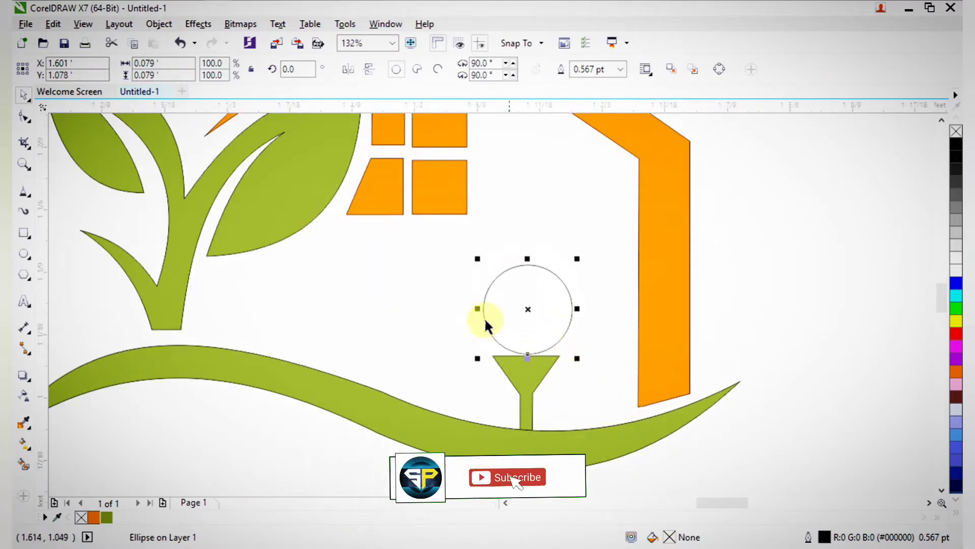
left_click(98, 516)
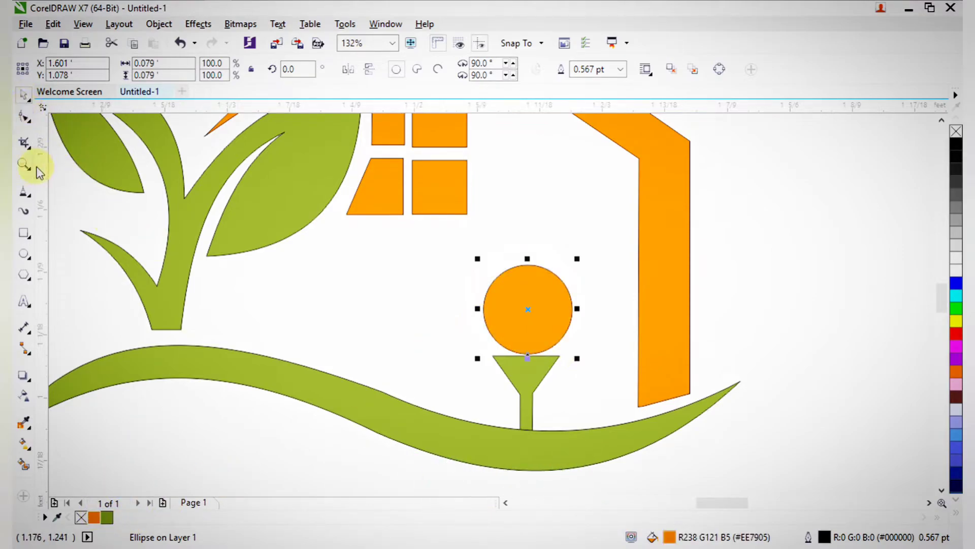
Apply a linear fountain fill to the golf ball with the Interactive Fill tool, running from orange at its lower right to white at its upper left
left_click(373, 305)
left_click(562, 313)
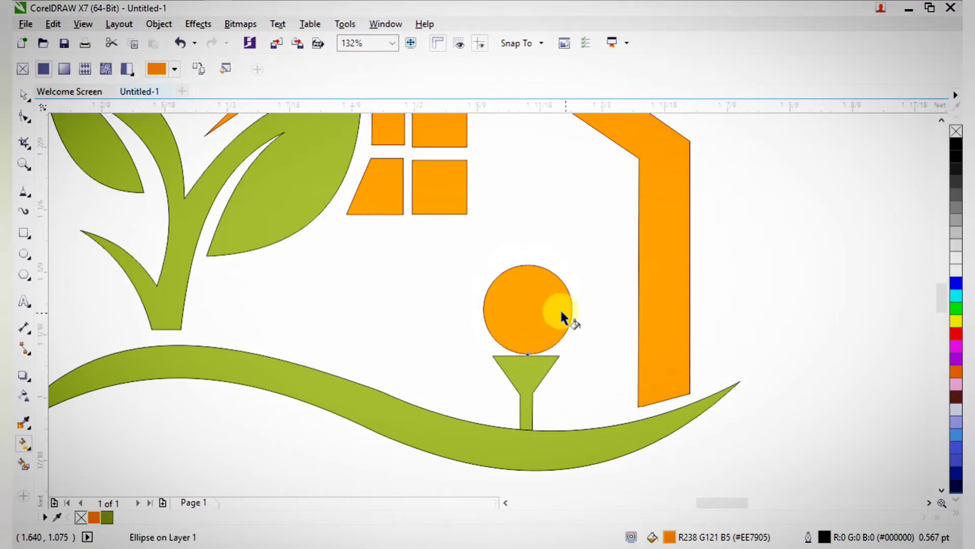
left_click(513, 275)
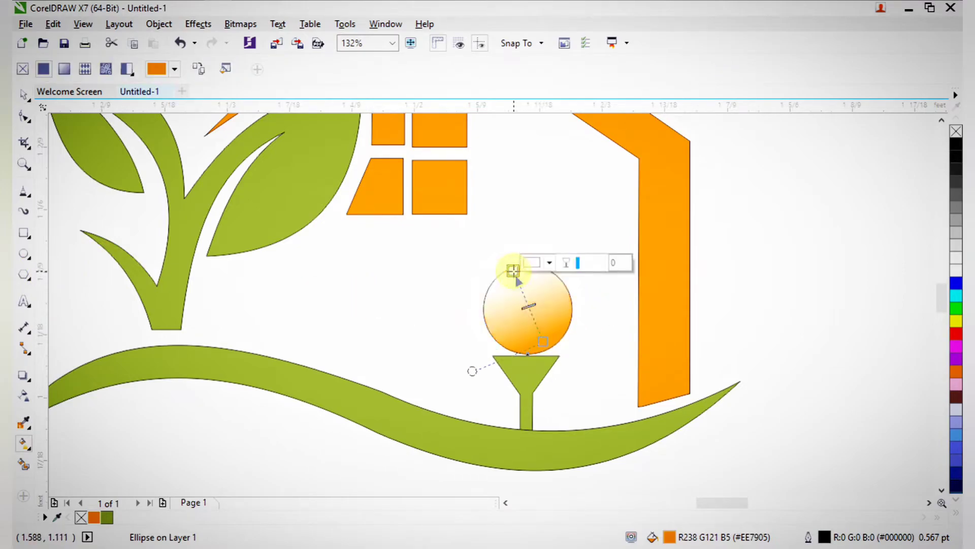
left_click(23, 94)
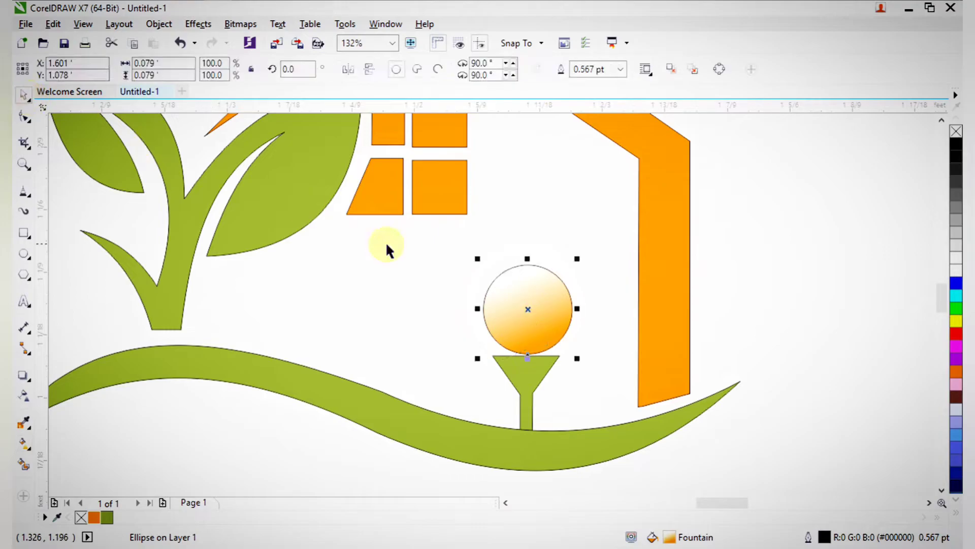
Remove the outlines from the golf ball and from all the other shapes of the symbol
right_click(956, 131)
left_click(856, 266)
scroll(633, 277, "down", 3)
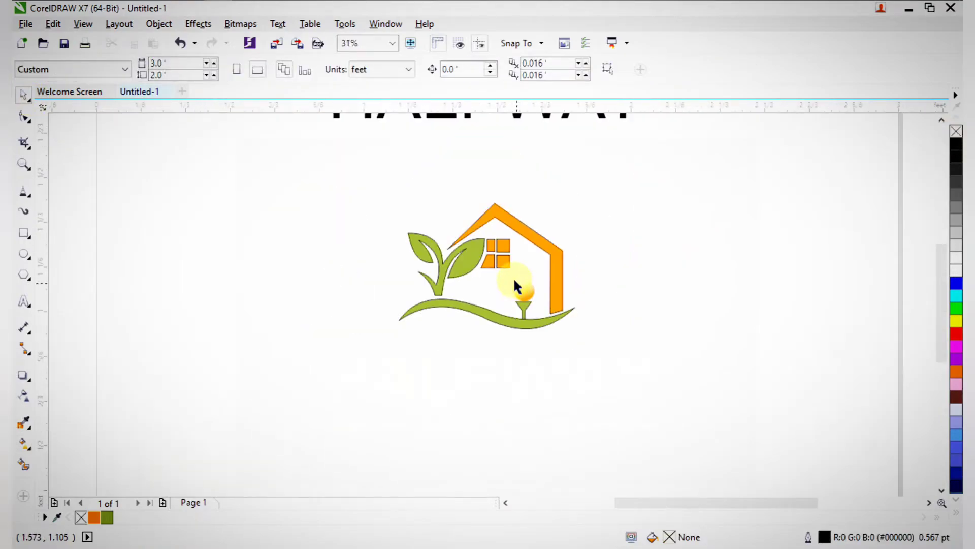
scroll(490, 261, "down", 2)
scroll(478, 303, "up", 2)
left_click_drag(246, 198, 645, 375)
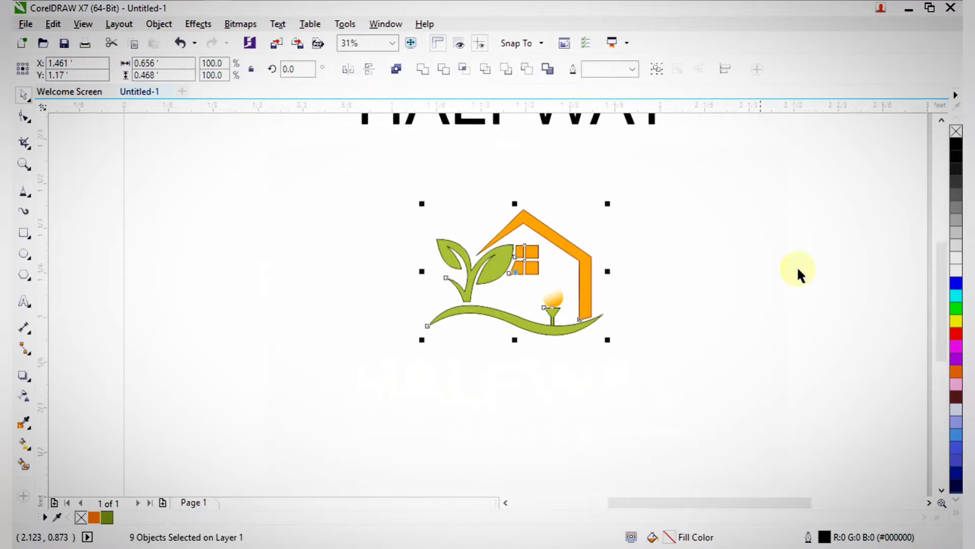
right_click(956, 131)
left_click(883, 286)
Move the HALFWAY text from above the symbol to below it
key("F2")
left_click_drag(259, 185, 708, 465)
right_click(625, 381)
left_click_drag(451, 180, 745, 420)
left_click_drag(554, 170, 607, 459)
Set the HALFWAY text in Berlin Sans FB Demi, enlarge it to about 221.858 pt and centre it beneath the symbol
left_click(447, 74)
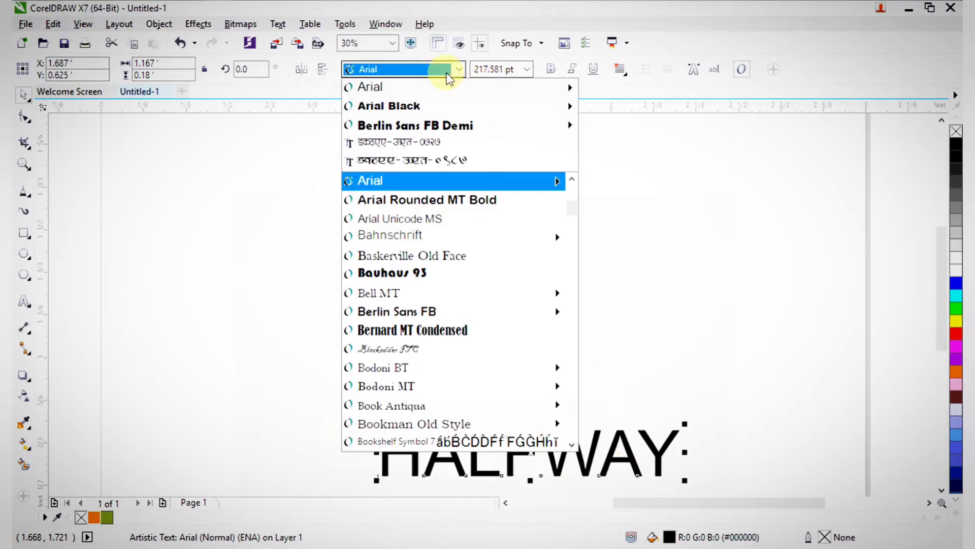
left_click(431, 125)
left_click_drag(541, 470, 481, 424)
left_click_drag(632, 446, 638, 457)
left_click(716, 416)
Move the HALFWAY text straight down, away from the symbol, to Y 0.549'
scroll(549, 373, "down", 1)
key("F2")
left_click_drag(368, 296, 645, 468)
left_click_drag(241, 178, 778, 439)
key("F8")
left_click_drag(509, 354, 729, 348)
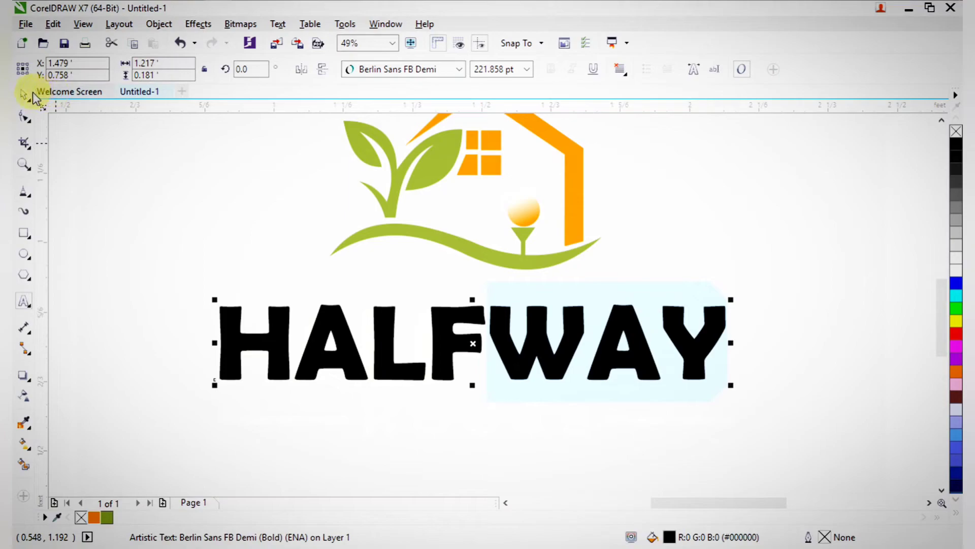
mouse_move(472, 343)
left_mouse_down()
mouse_move(476, 461)
mouse_move(473, 431)
left_mouse_up()
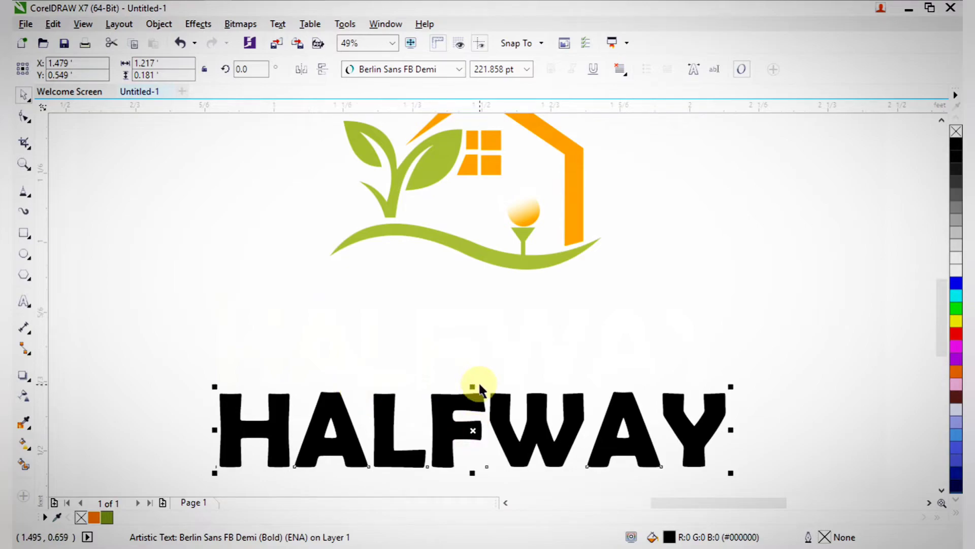
Fill the letters WAY in the HALFWAY text with the green document colour (#839E35)
double_click(489, 422)
left_click_drag(490, 424, 813, 424)
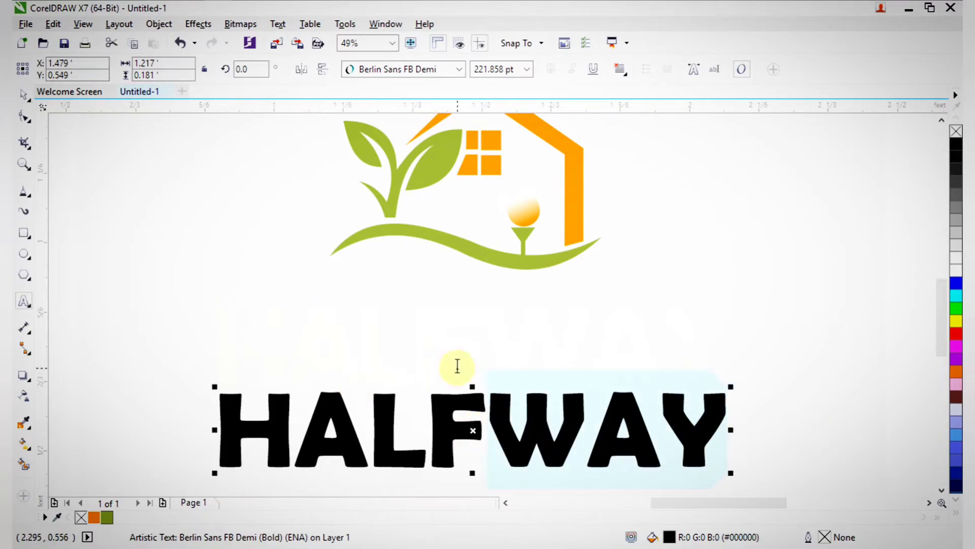
left_click(106, 517)
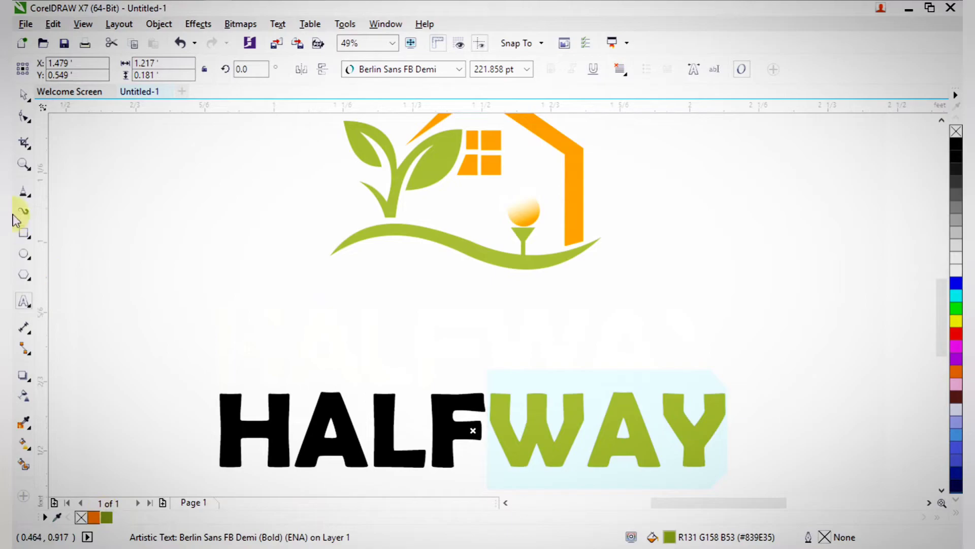
Fill the letters HALF in the HALFWAY text with the orange document colour (#EE7905)
left_click(445, 437)
left_click(492, 437)
left_click_drag(492, 437, 191, 429)
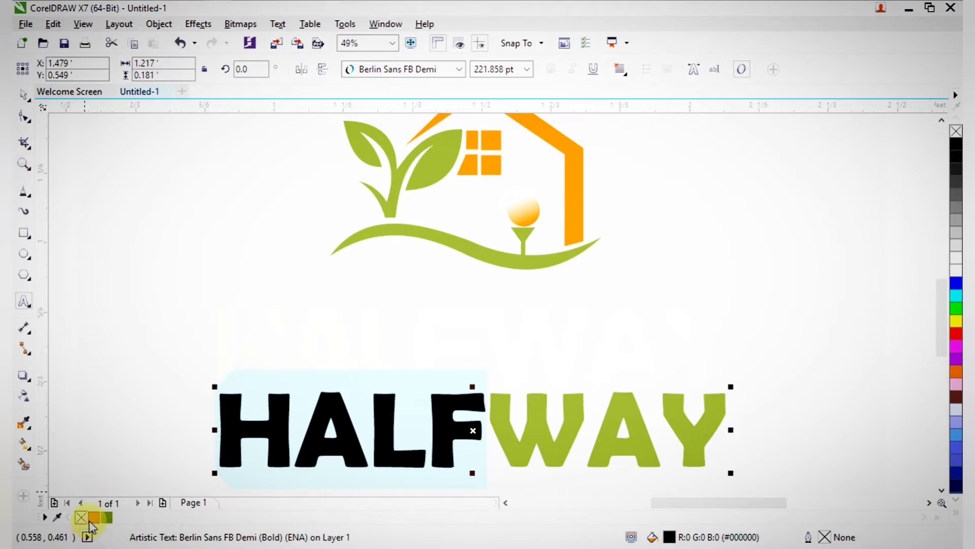
left_click(94, 517)
left_click(23, 94)
left_click(272, 388)
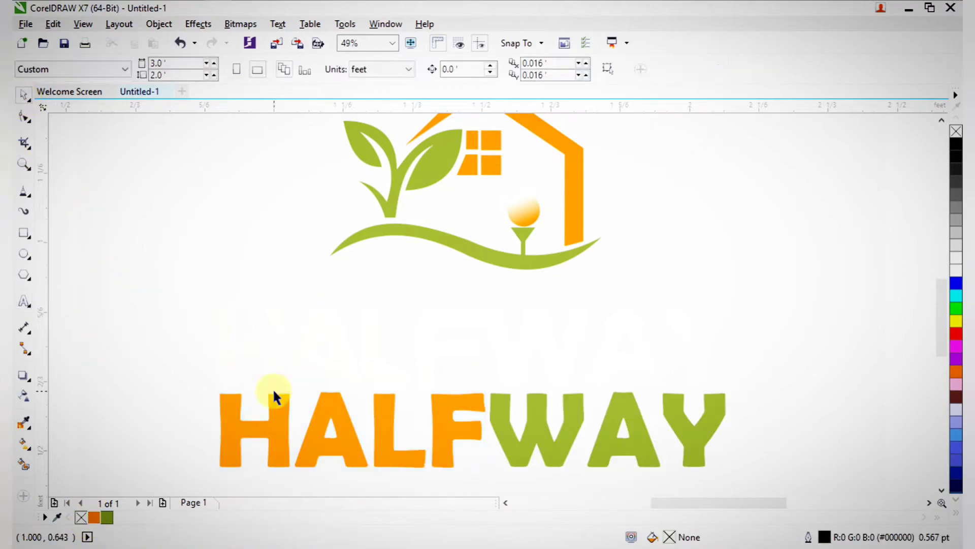
Move the two-coloured HALFWAY text up closer beneath the ground swoosh, to Y 0.738'
left_click_drag(333, 435, 333, 355)
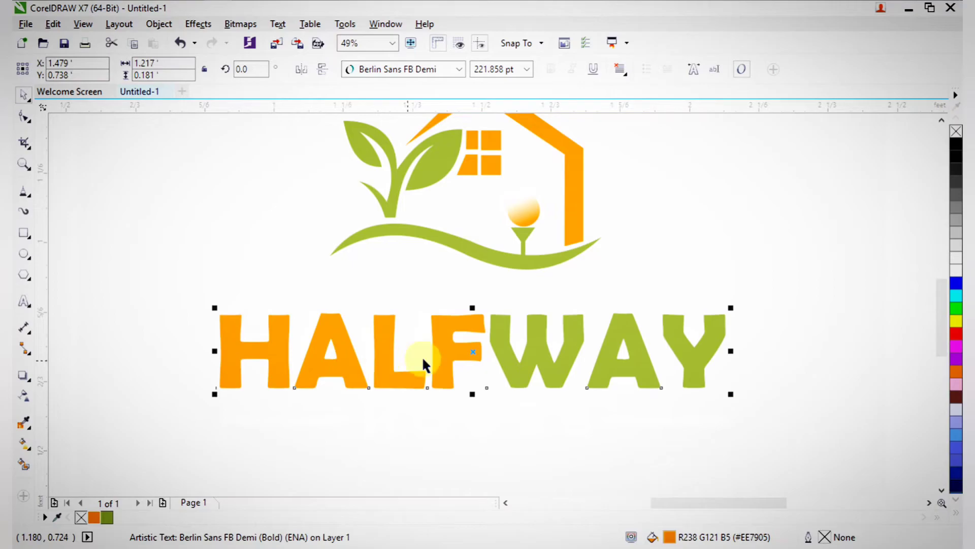
scroll(425, 357, "down", 2)
key("F2")
left_click_drag(268, 205, 552, 434)
key("F2")
left_click_drag(364, 239, 754, 428)
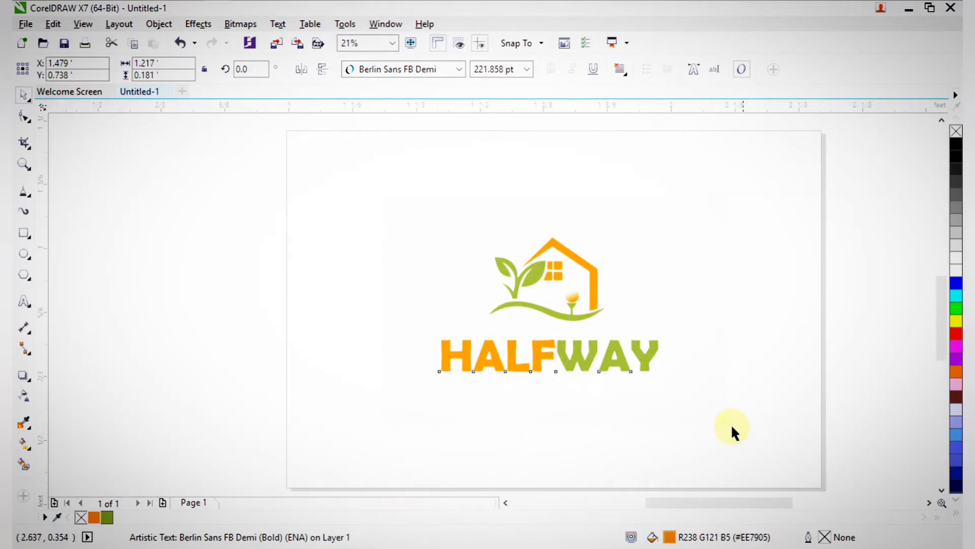
scroll(617, 363, "up", 1)
left_click(657, 450)
Draw a black-filled rectangle about 1.463' by 1.036' around the whole logo and place it behind everything
scroll(482, 354, "down", 1)
key("F2")
left_click_drag(300, 161, 636, 447)
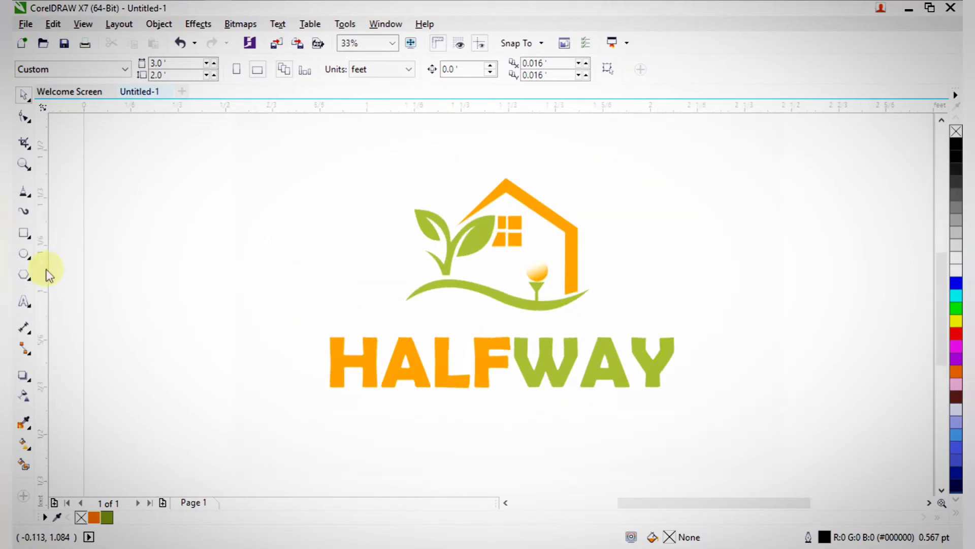
left_click(21, 228)
left_click_drag(299, 152, 714, 446)
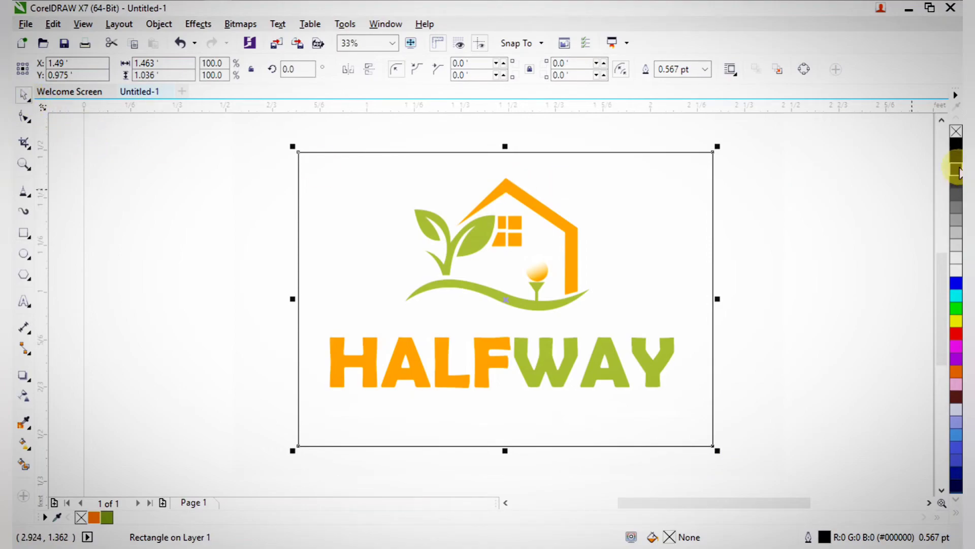
left_click(957, 146)
key("shift+Page_Down")
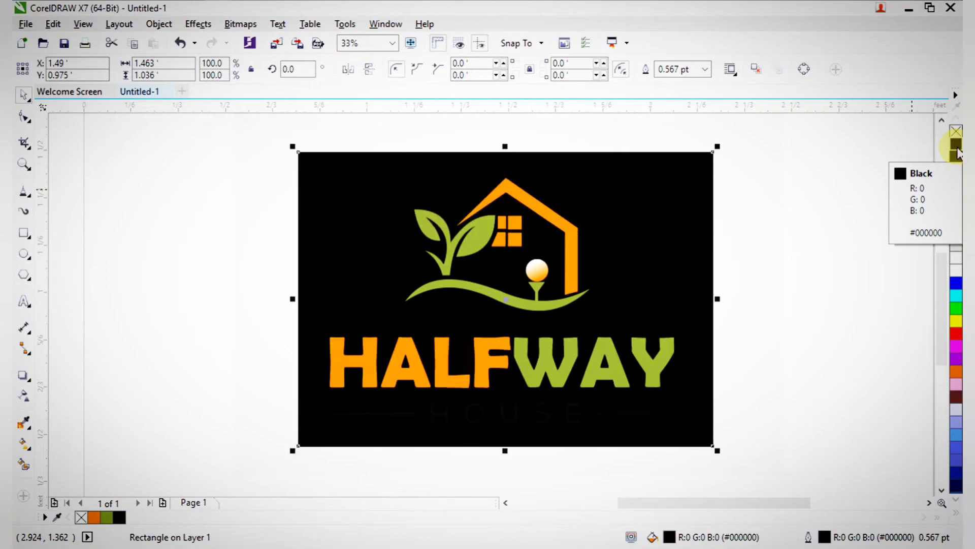
Examine the logo against its black background up close and from farther out
left_click(827, 232)
key("F2")
left_click_drag(258, 140, 724, 447)
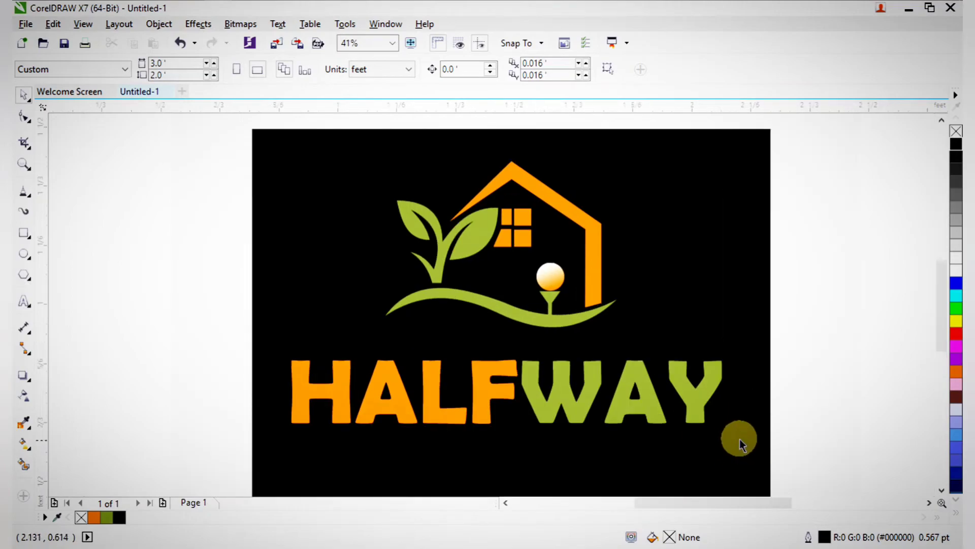
left_click(747, 386)
scroll(747, 385, "down", 2)
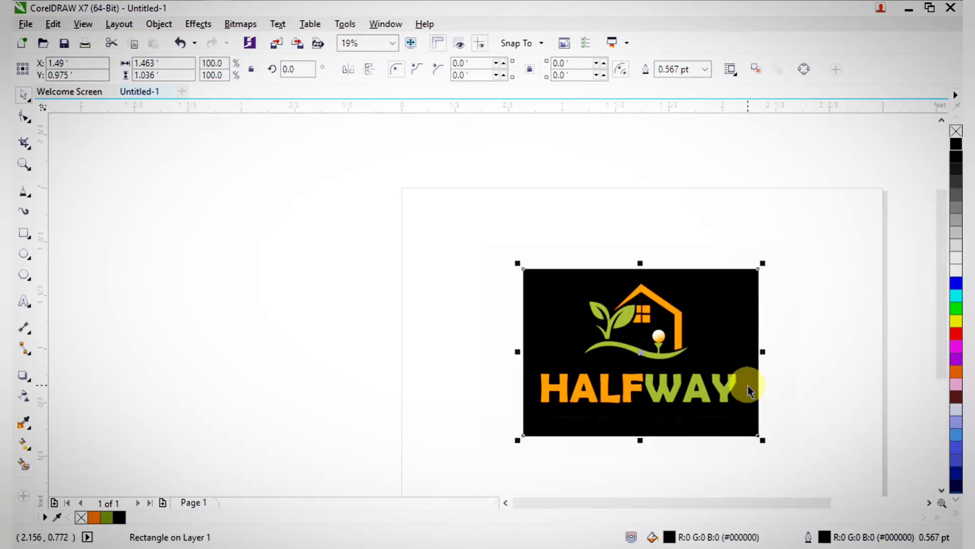
key("F2")
left_click_drag(466, 257, 766, 442)
left_click(813, 418)
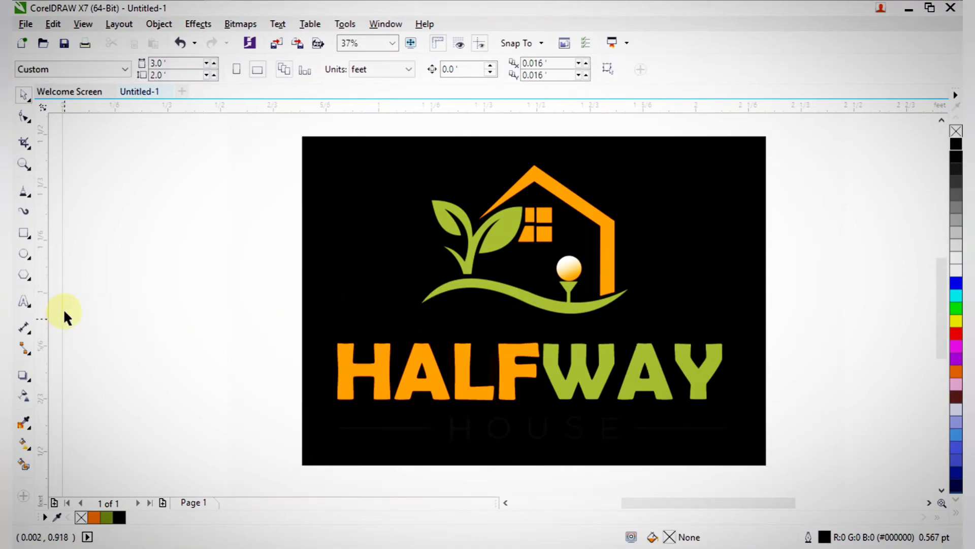
Draw a horizontal line about 0.286' long below the start of HALFWAY and give it a white 3.0 pt outline
left_click(24, 192)
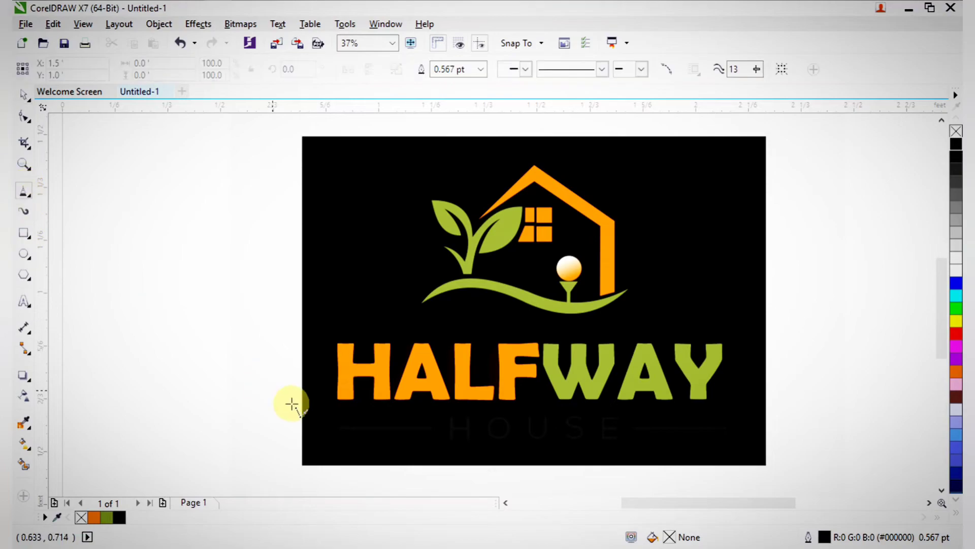
left_click(339, 427)
left_click(429, 427)
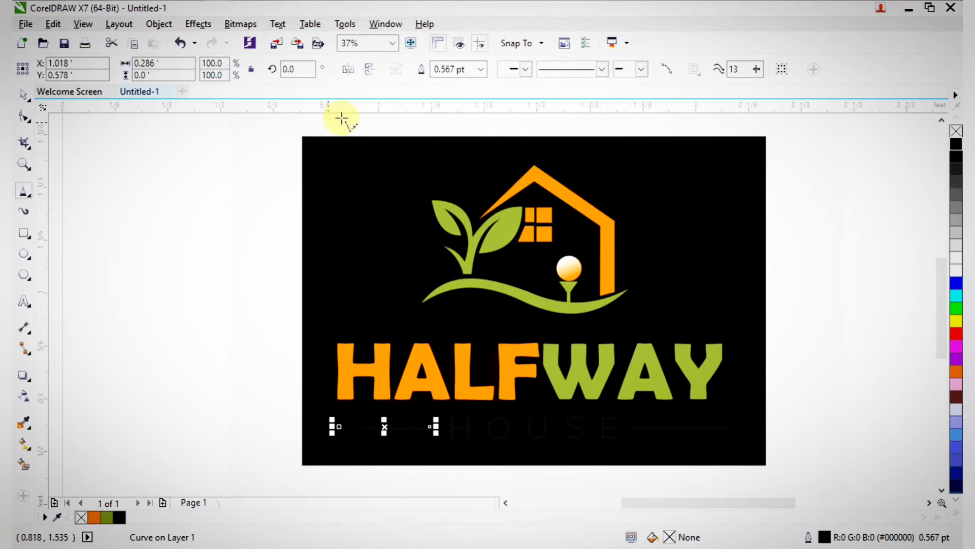
left_click(481, 71)
left_click(458, 163)
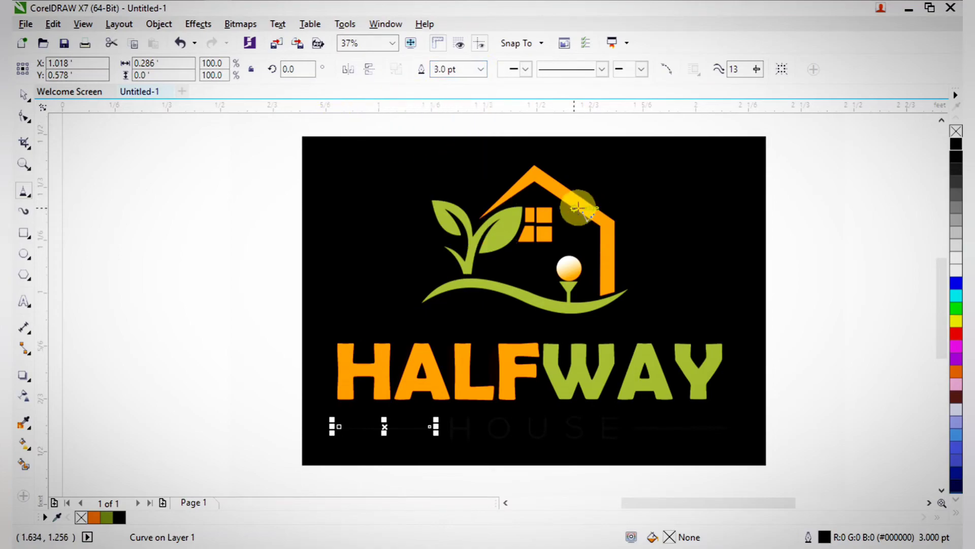
right_click(956, 266)
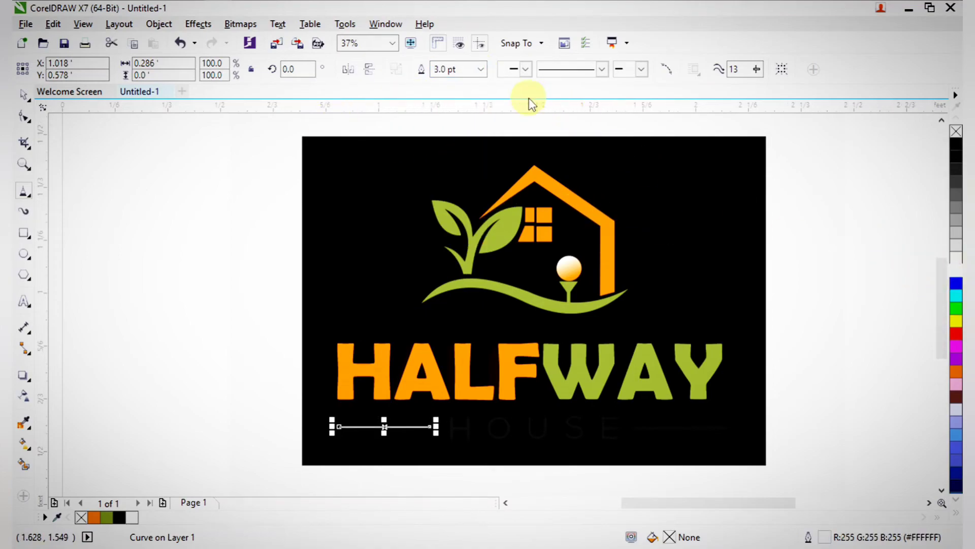
Copy the white line horizontally so that the duplicate sits below the end of HALFWAY
left_click(24, 96)
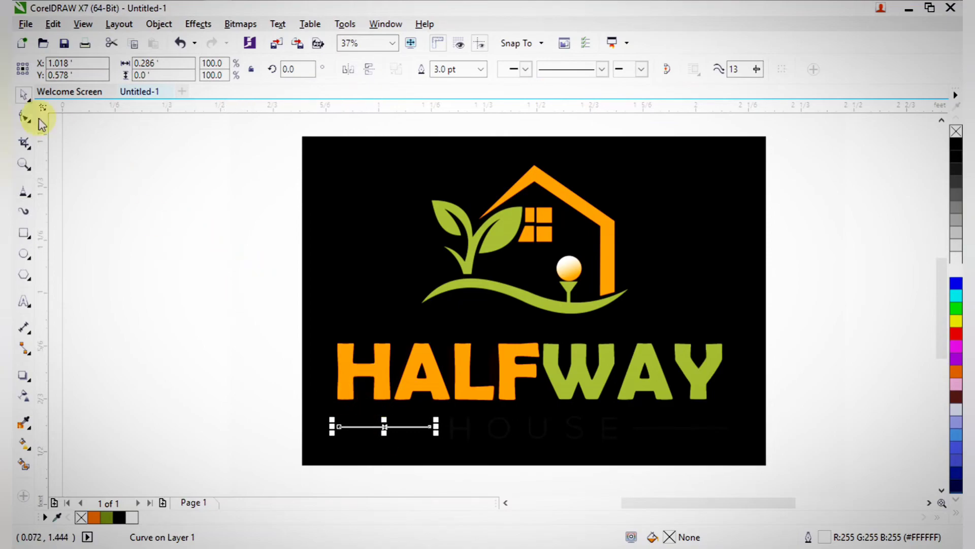
mouse_move(384, 426)
left_mouse_down()
mouse_move(690, 427)
mouse_move(681, 427)
left_mouse_up()
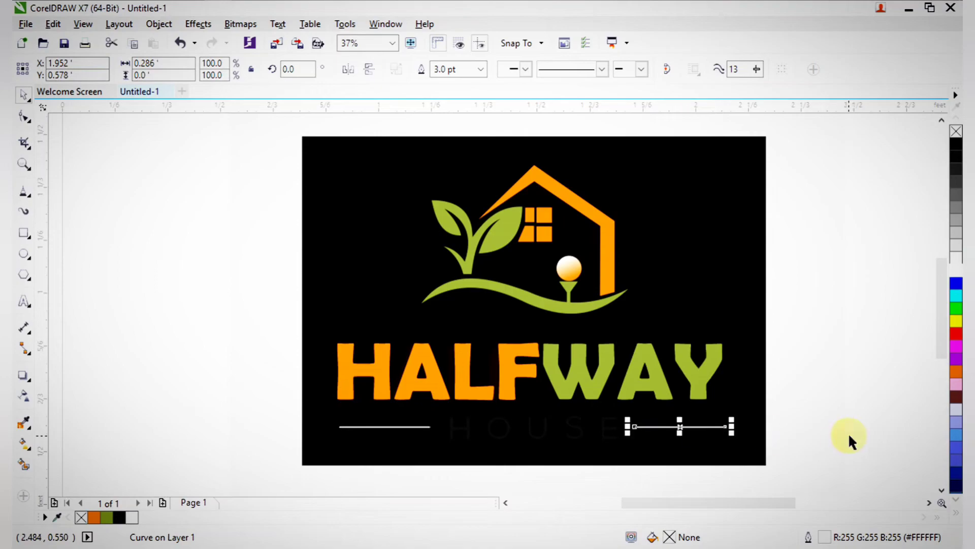
key("F5")
Add the artistic text HOUSE in the empty area beside the black rectangle
left_click(32, 299)
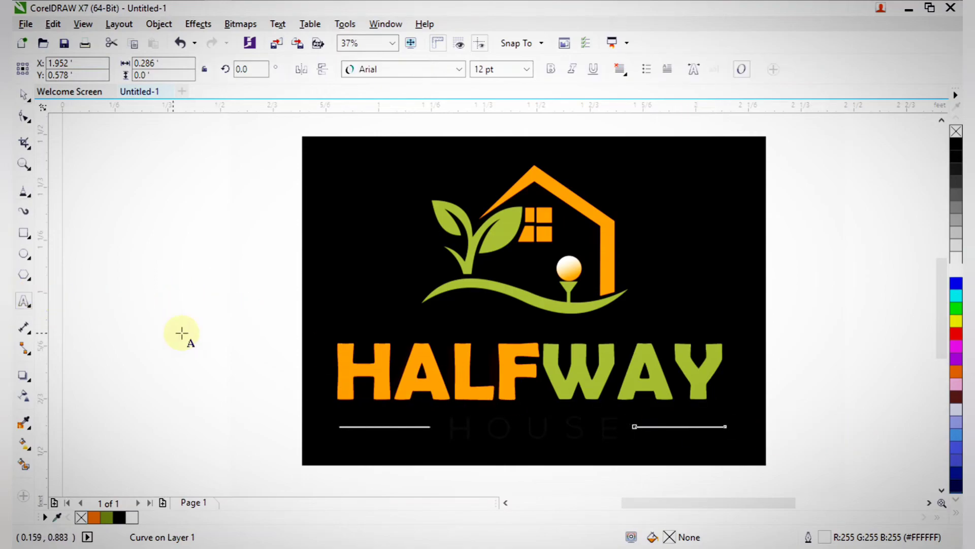
left_click(182, 330)
type("HO")
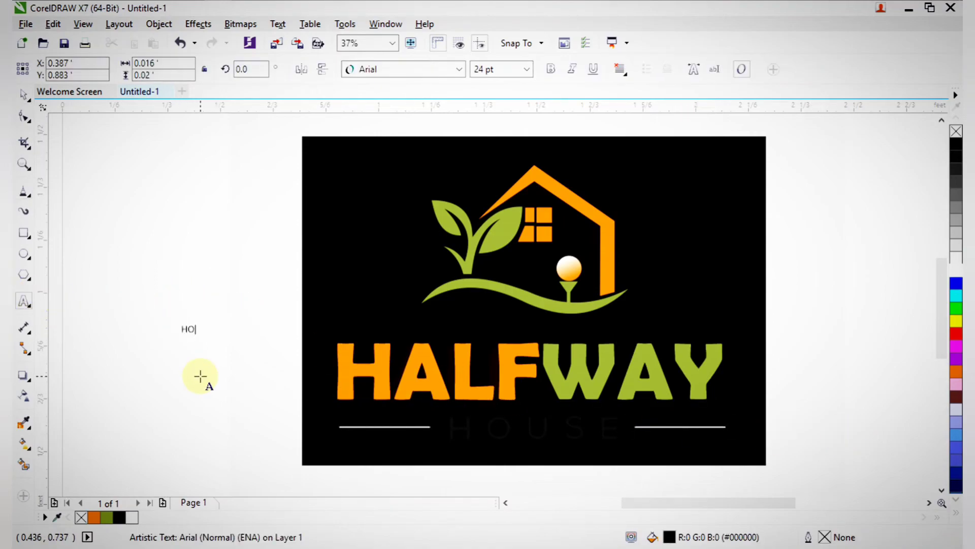
type("USE")
left_click(20, 96)
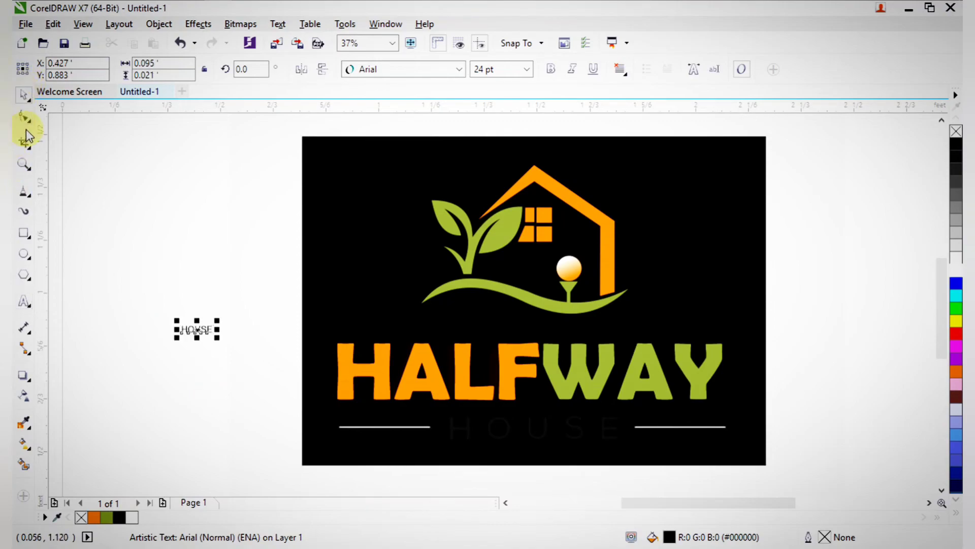
Place HOUSE between the two white lines at about 77.725 pt with widened letter spacing and fill it white
left_click(24, 116)
left_click_drag(226, 342, 622, 446)
key("space")
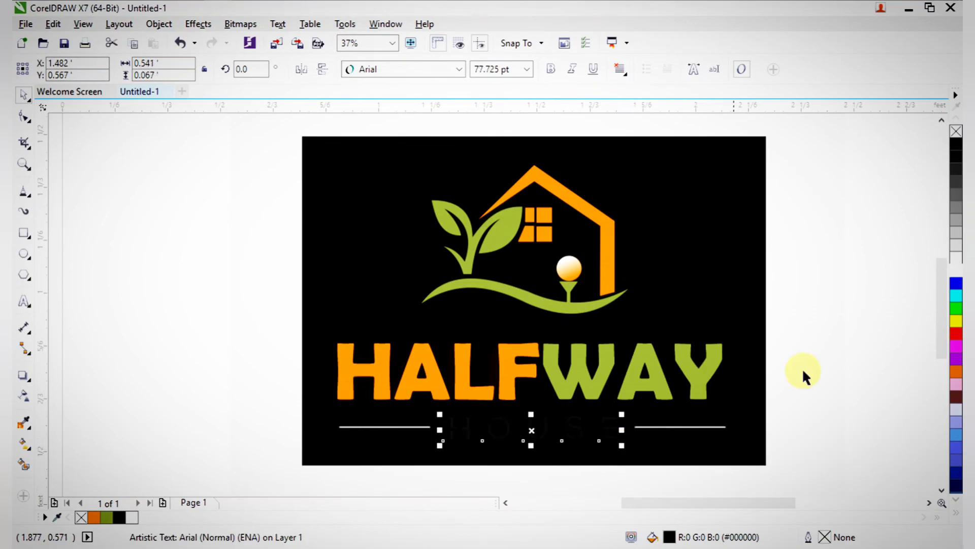
left_click(960, 275)
Nudge the HOUSE text right and up to centre it between the two lines, at X 1.497', Y 0.572'
key("F2")
left_click_drag(365, 348, 710, 513)
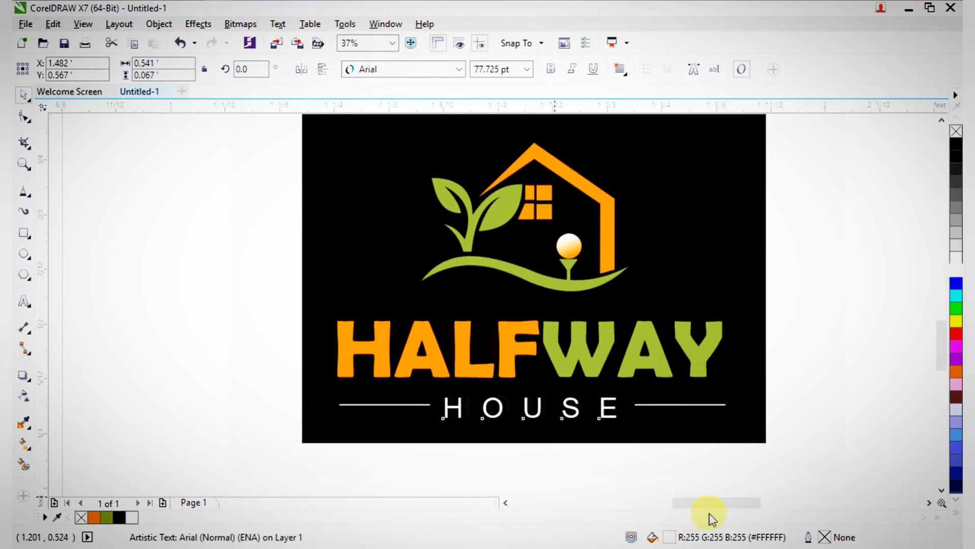
key("Right")
key("Right")
key("Right")
key("Right")
key("Right")
key("Right")
key("Right")
key("Right")
key("Right")
key("Right")
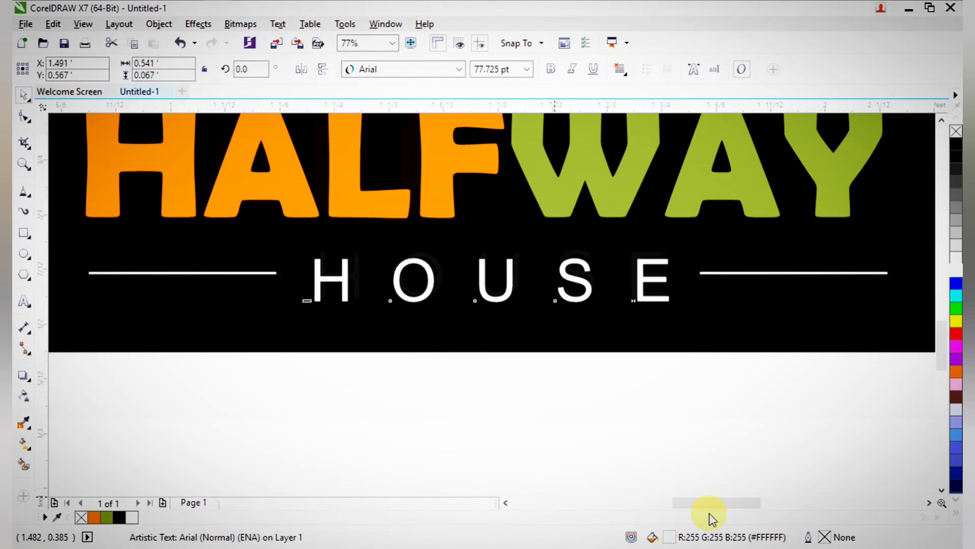
key("Up")
key("Up")
key("Up")
key("Up")
key("Up")
key("Up")
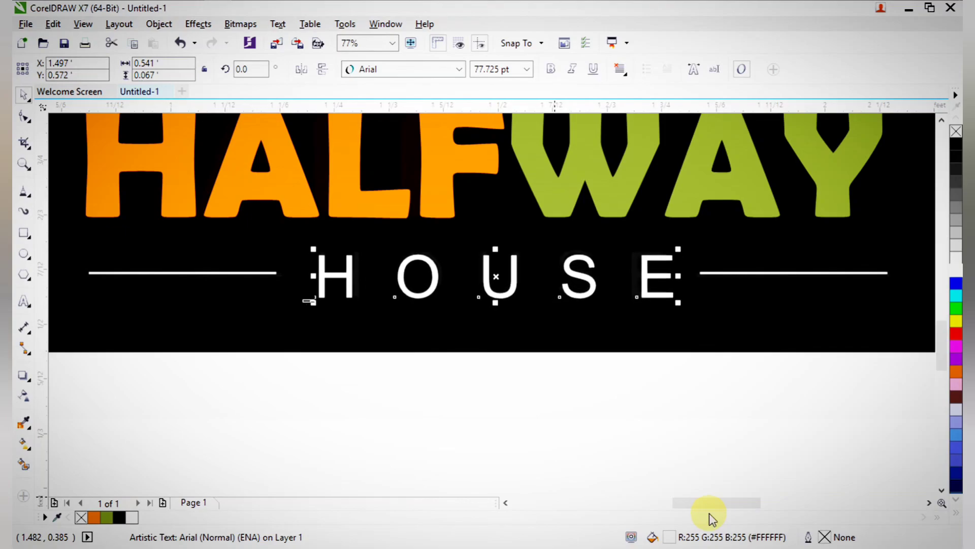
View the finished logo in full-screen preview
scroll(584, 455, "down", 2)
left_click_drag(458, 289, 713, 450)
key("F9")
key("F9")
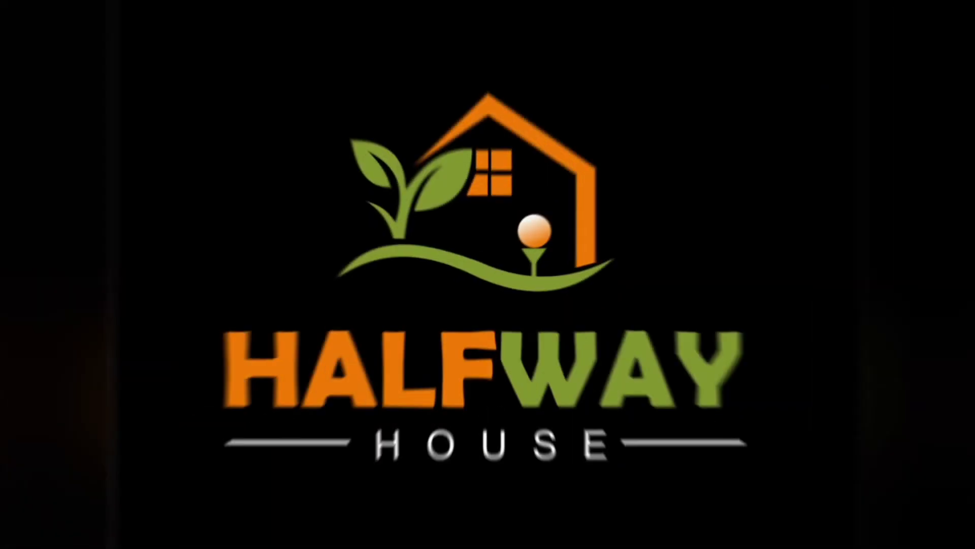